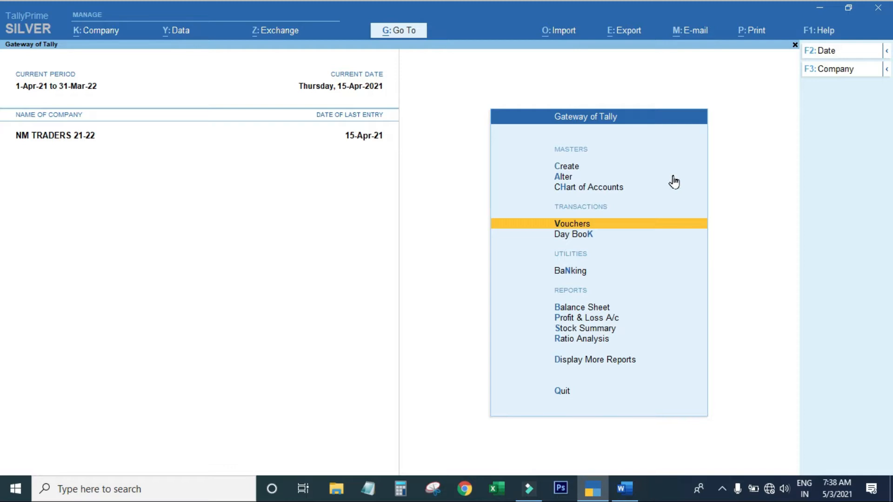
Start a sales voucher for the first party ledger in the list and accept its dispatch and party details
{"action": "left_click", "coordinate": [650, 224]}
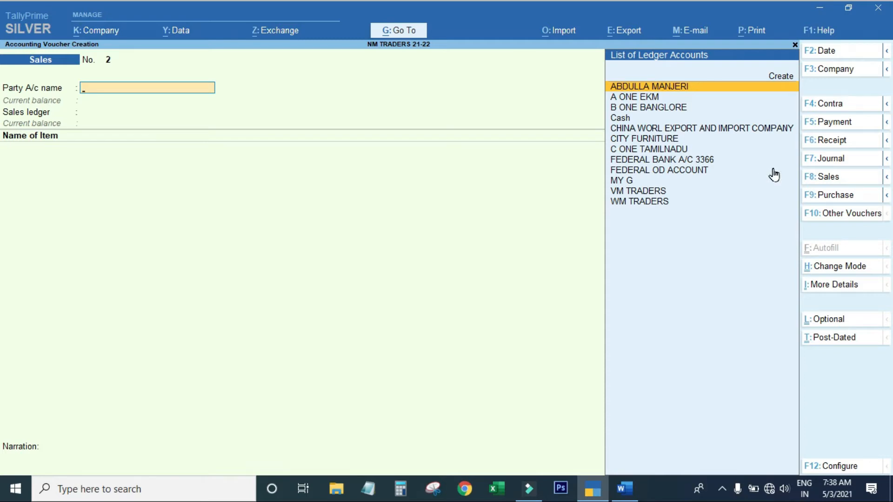
{"action": "key", "text": "Return"}
{"action": "key", "text": "ctrl+a"}
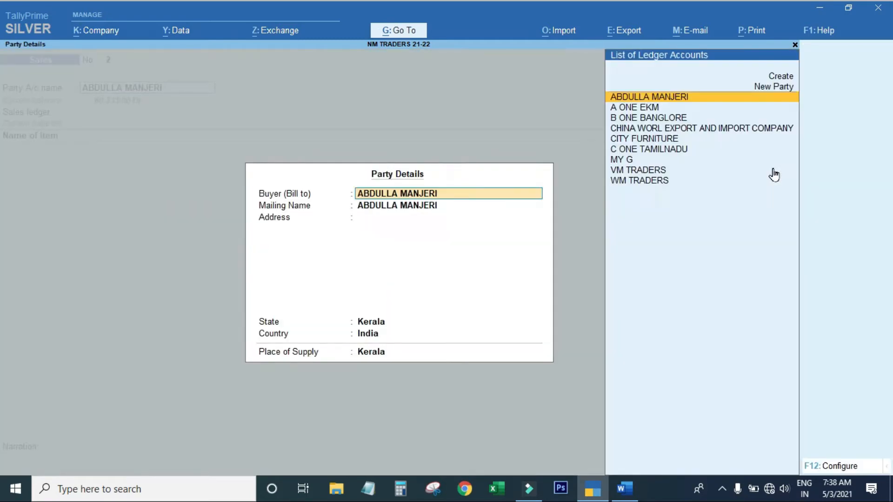
{"action": "key", "text": "ctrl+a"}
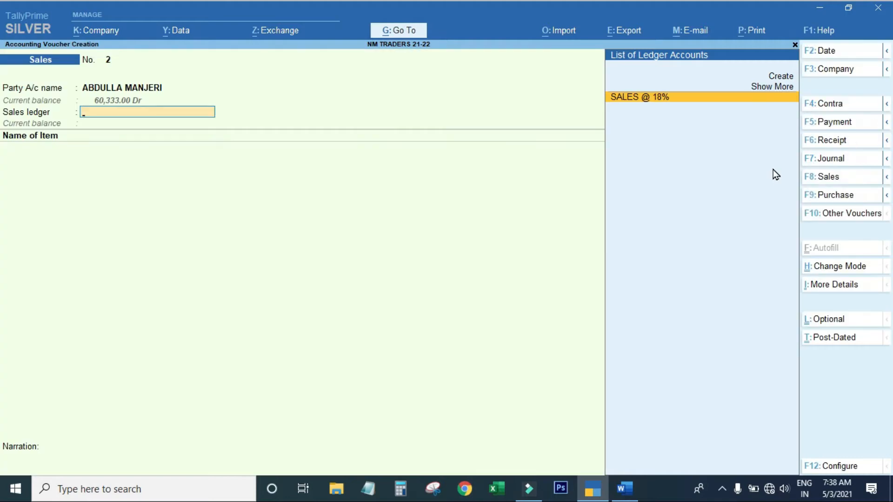
Check the entry date in TALLY PROBLEMS.docx in Word, return to TallyPrime and set the voucher date to 20-4
{"action": "key", "text": "alt+Tab"}
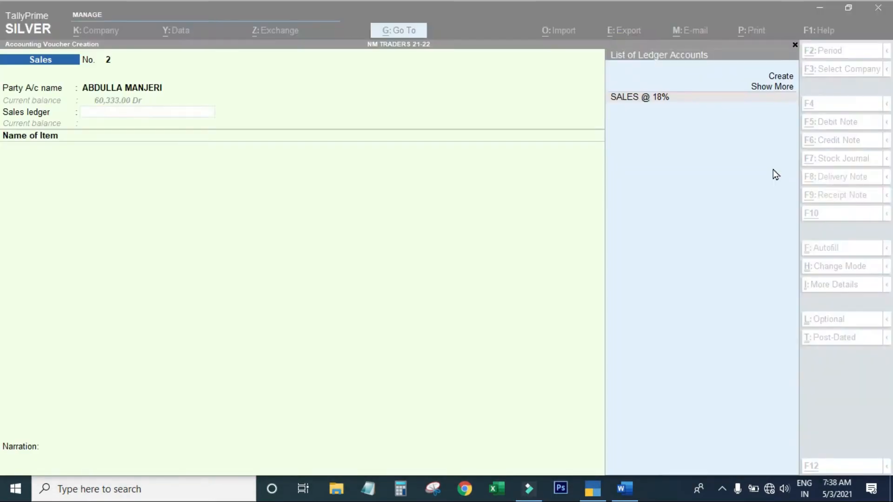
{"action": "key", "text": "alt+Tab"}
{"action": "key", "text": "Tab"}
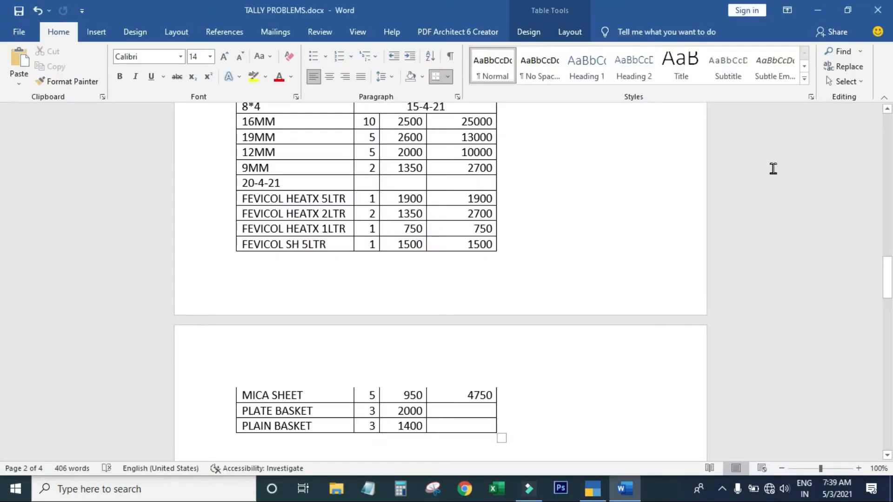
{"action": "key", "text": "alt+Tab"}
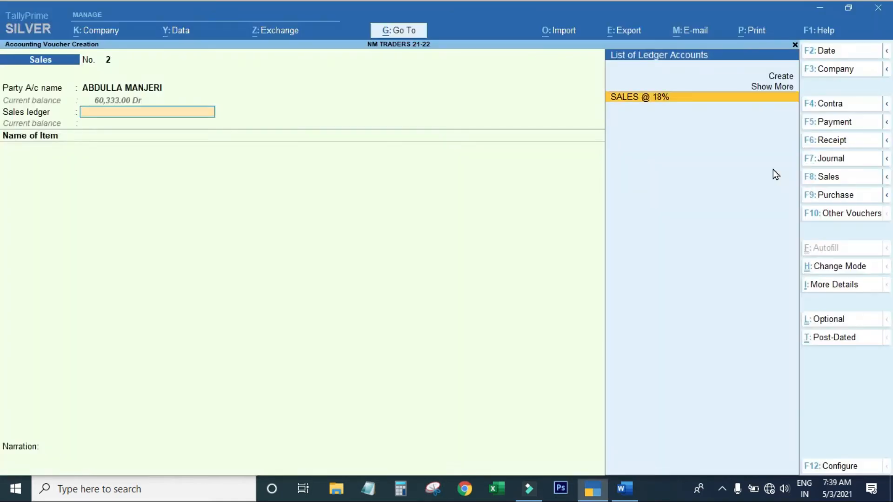
{"action": "key", "text": "F2"}
{"action": "type", "text": "20-4"}
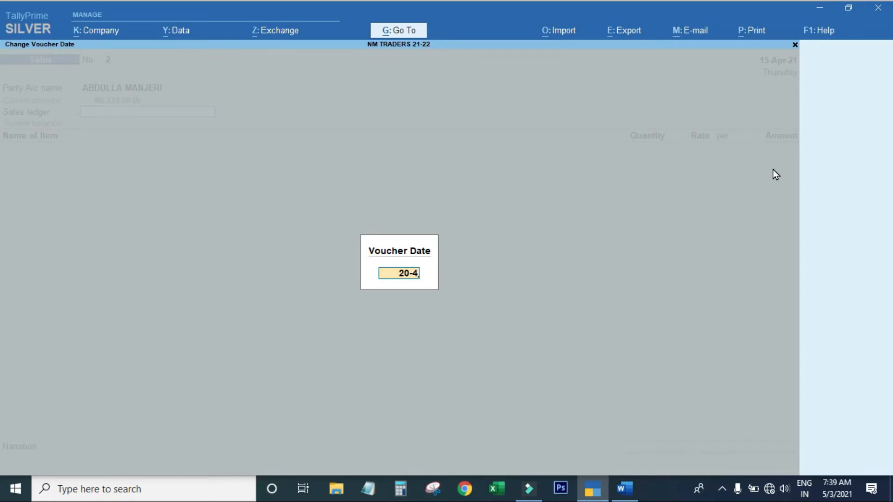
{"action": "key", "text": "Return"}
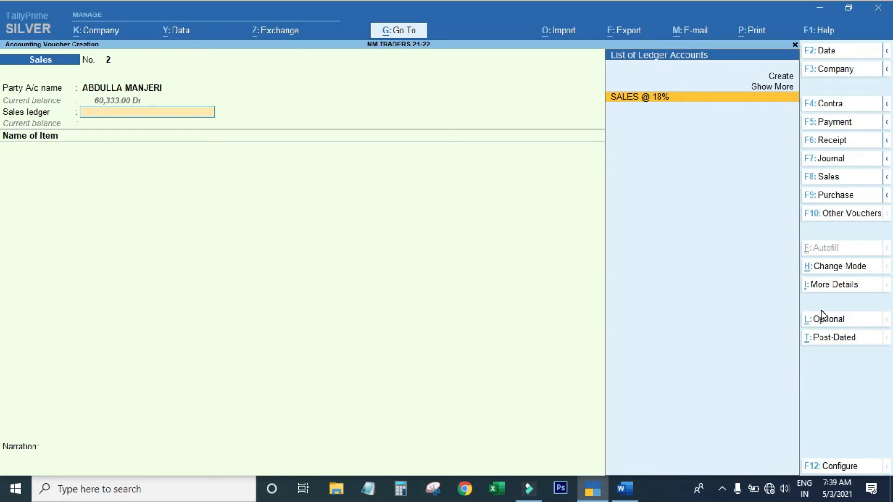
Configure the voucher so that "Select common Ledger Account for Item Allocation" is set to No
{"action": "left_click", "coordinate": [829, 467]}
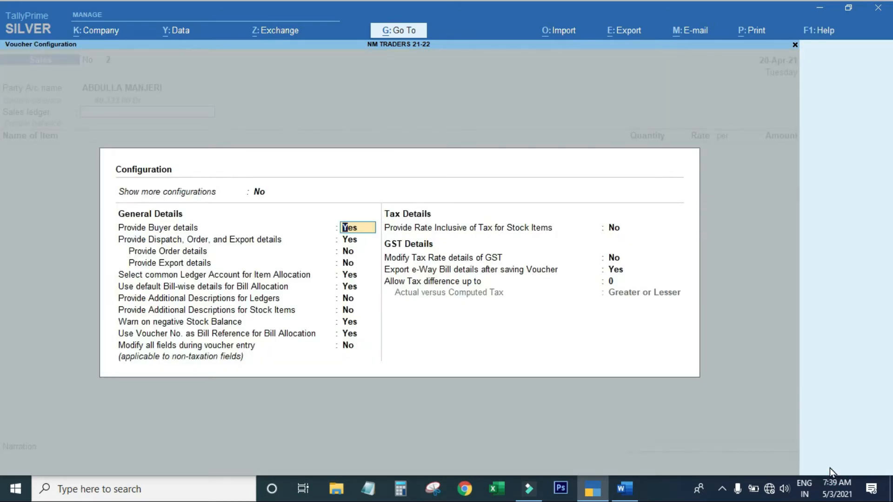
{"action": "key", "text": "Down"}
{"action": "key", "text": "Down"}
{"action": "key", "text": "Down"}
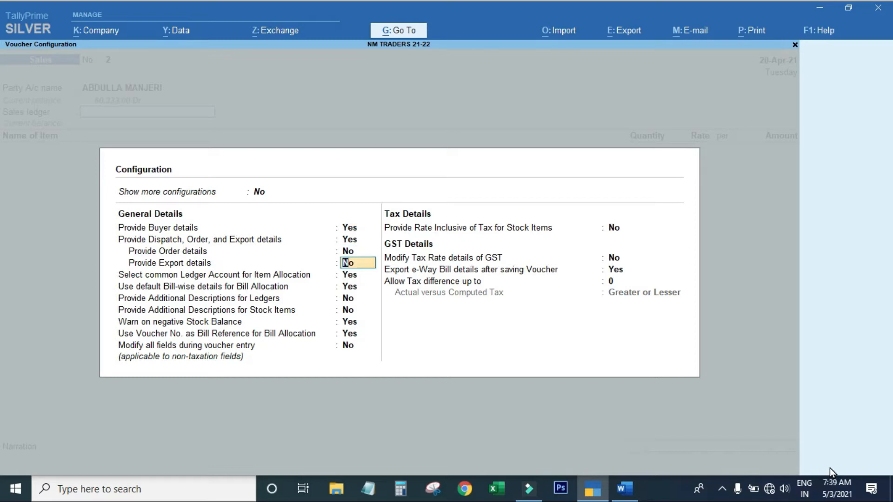
{"action": "key", "text": "Down"}
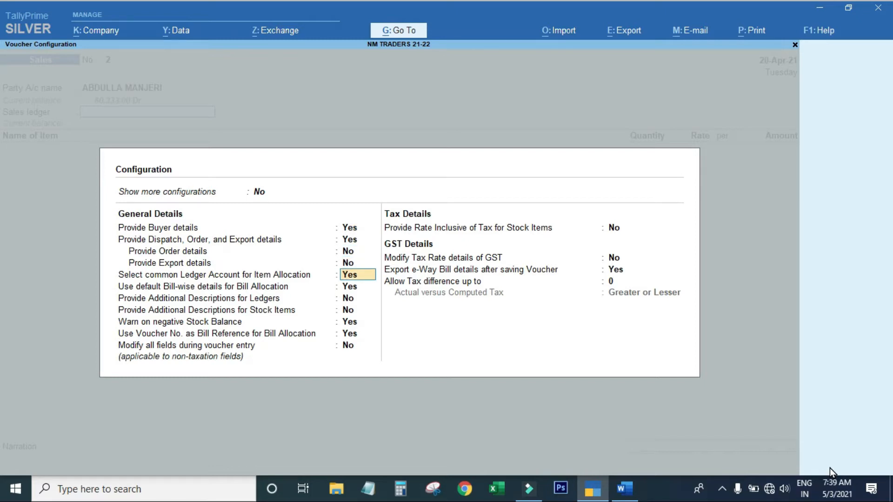
{"action": "type", "text": "N"}
{"action": "key", "text": "Return"}
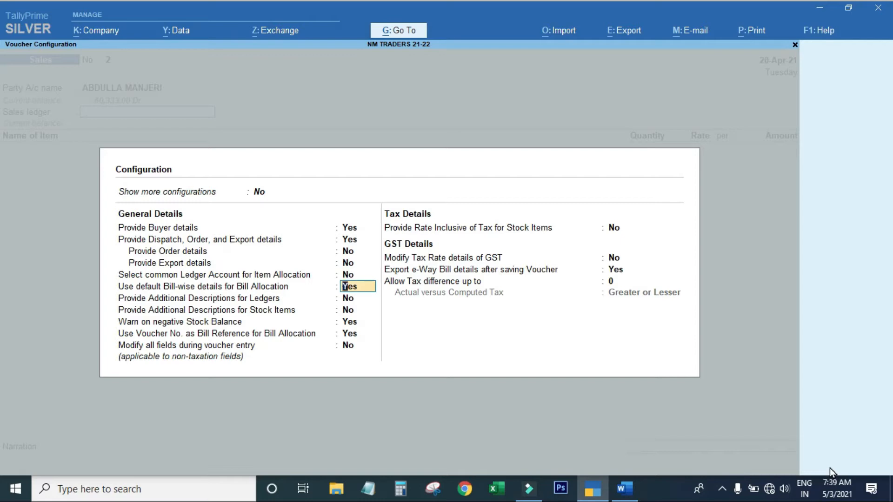
{"action": "key", "text": "ctrl+a"}
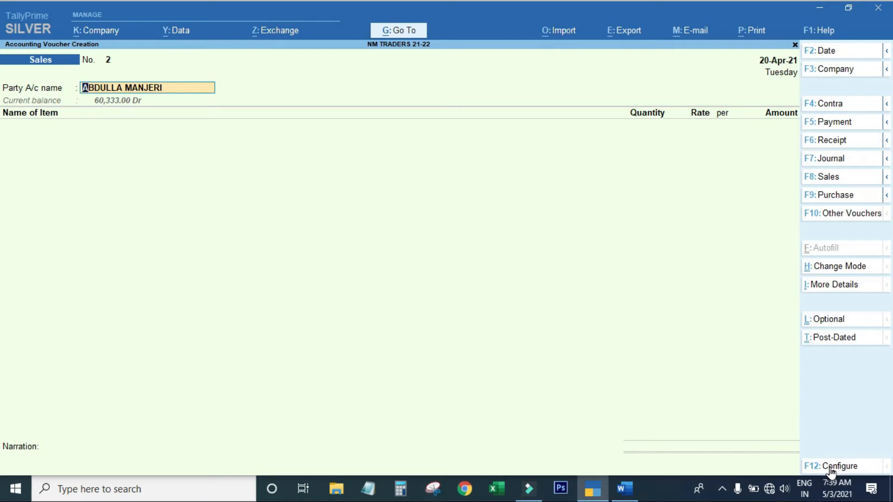
Keep the same party account, leave the dispatch details blank and accept the party details
{"action": "key", "text": "Return"}
{"action": "key", "text": "Return"}
{"action": "key", "text": "Return"}
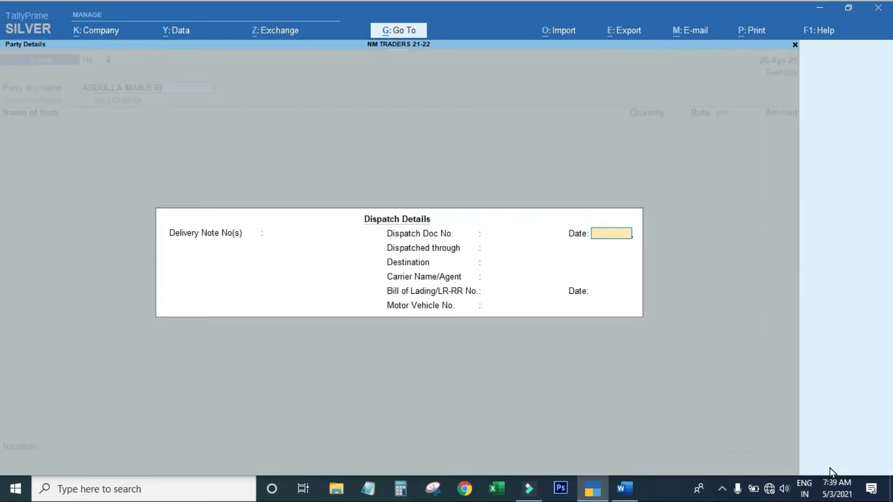
{"action": "key", "text": "ctrl+a"}
{"action": "key", "text": "ctrl+a"}
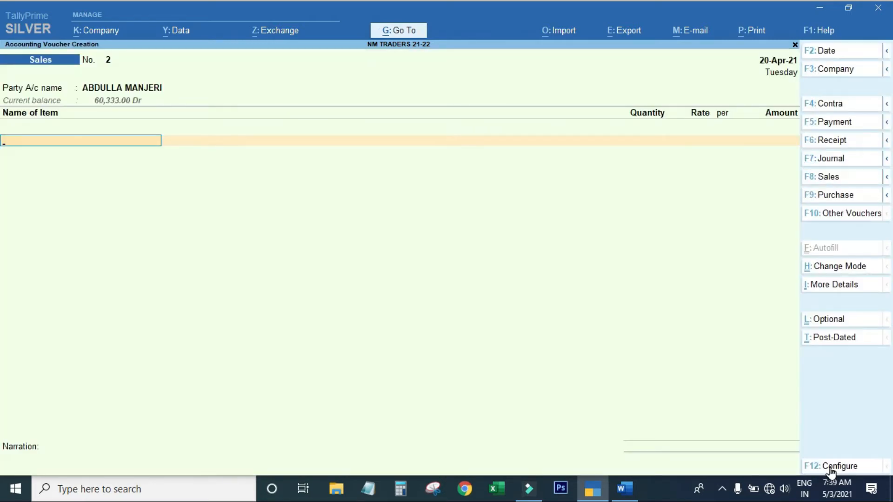
Check the item list in Word, then add FEVICOL HEATX 5LTR to the TallyPrime voucher with quantity 1 Nos at the default rate
{"action": "key", "text": "alt+Tab"}
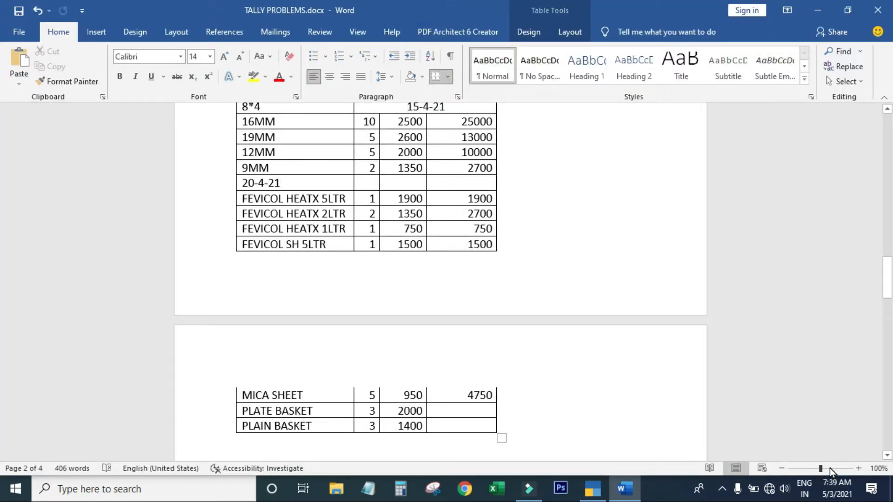
{"action": "key", "text": "alt+Tab"}
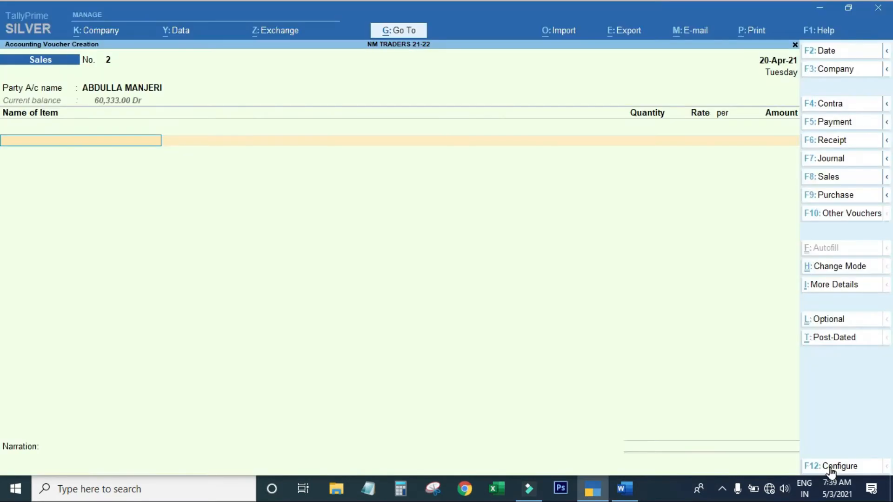
{"action": "type", "text": "HEAT"}
{"action": "key", "text": "Down"}
{"action": "key", "text": "Down"}
{"action": "key", "text": "Down"}
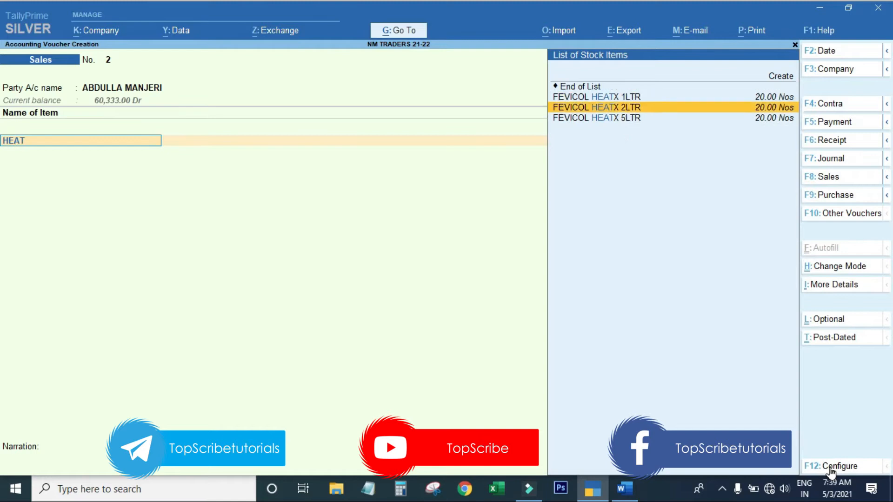
{"action": "key", "text": "Return"}
{"action": "type", "text": "1"}
{"action": "key", "text": "Return"}
{"action": "key", "text": "Return"}
{"action": "key", "text": "Return"}
{"action": "key", "text": "Return"}
{"action": "key", "text": "Return"}
Allocate the FEVICOL HEATX 5LTR amount to the SALES @ 18% ledger
{"action": "key", "text": "alt+Tab"}
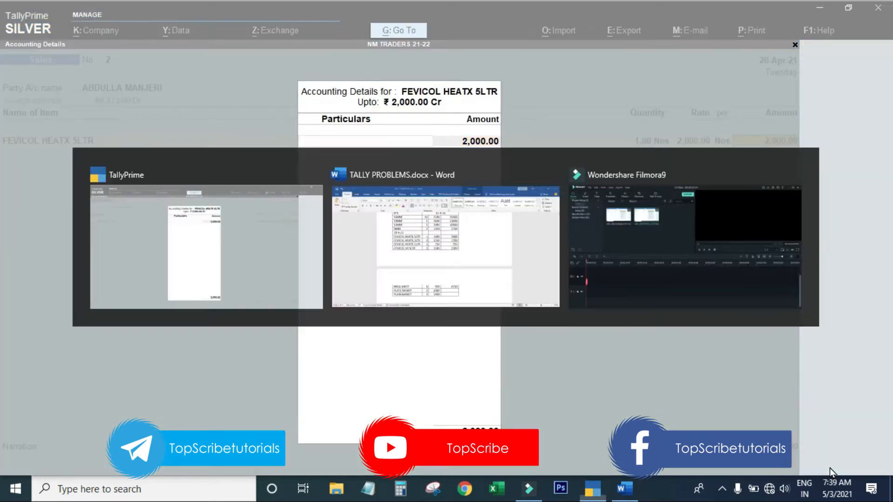
{"action": "key", "text": "alt+Tab"}
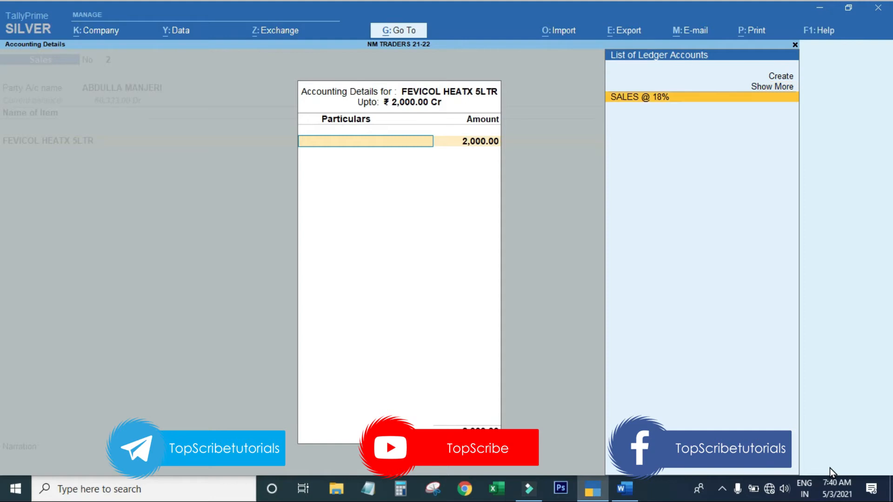
{"action": "key", "text": "Return"}
{"action": "key", "text": "Return"}
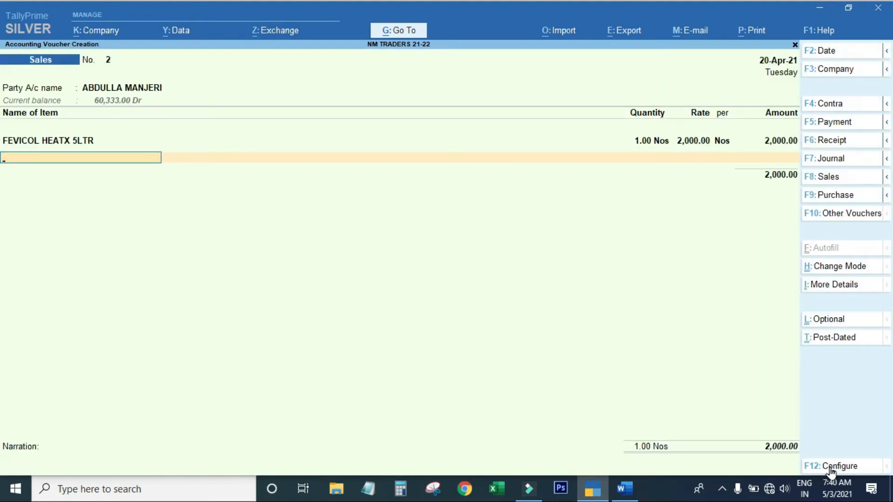
Check the next item in Word, then select FEVICOL HEATX 2LTR as the voucher's second item, from godown 1
{"action": "key", "text": "alt"}
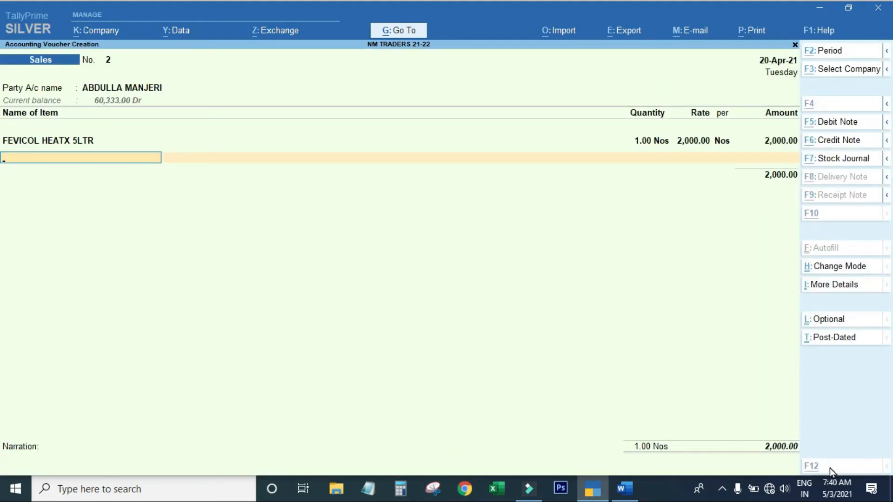
{"action": "type", "text": "HEAT"}
{"action": "key", "text": "alt+Tab"}
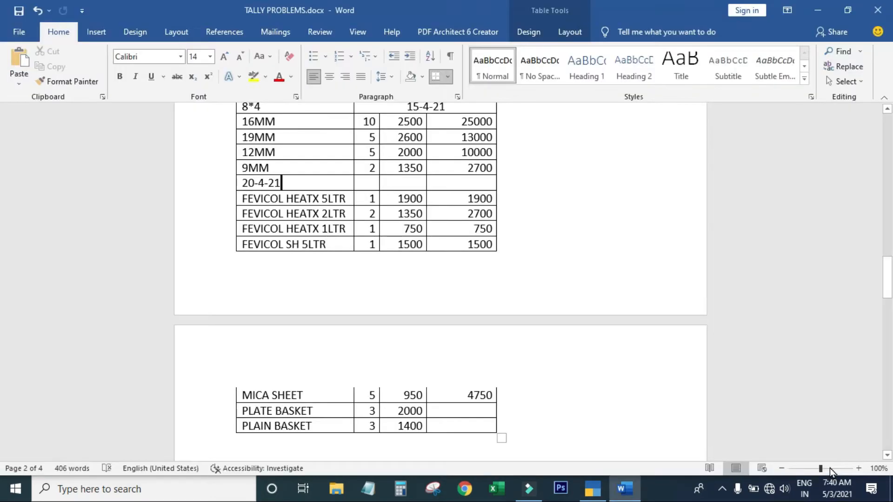
{"action": "key", "text": "alt+Tab"}
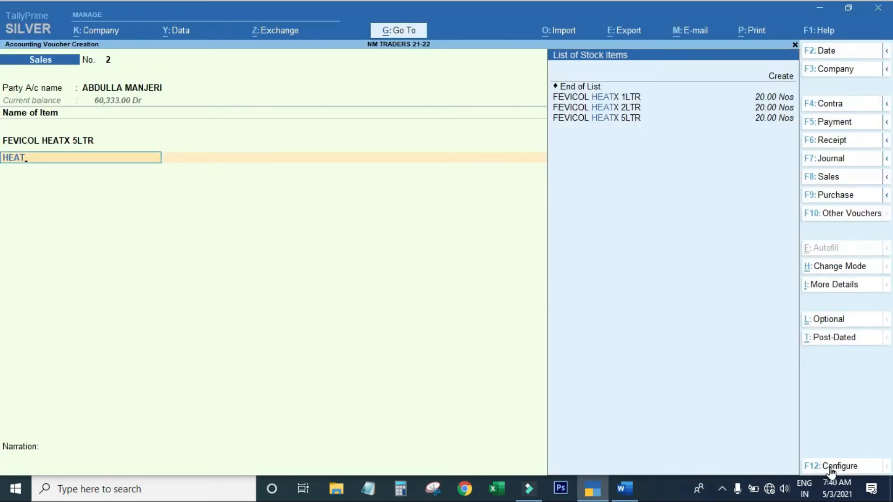
{"action": "key", "text": "Down"}
{"action": "key", "text": "Down"}
{"action": "key", "text": "Return"}
{"action": "key", "text": "Return"}
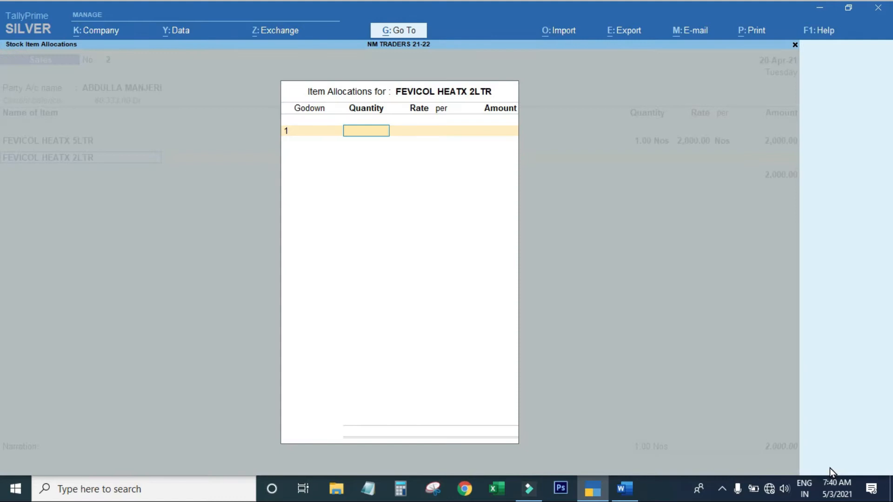
Set the FEVICOL HEATX 2LTR quantity to 2 Nos at the default rate and allocate its amount to SALES @ 18%
{"action": "type", "text": "2"}
{"action": "key", "text": "Return"}
{"action": "key", "text": "Return"}
{"action": "key", "text": "Return"}
{"action": "key", "text": "Return"}
{"action": "key", "text": "Return"}
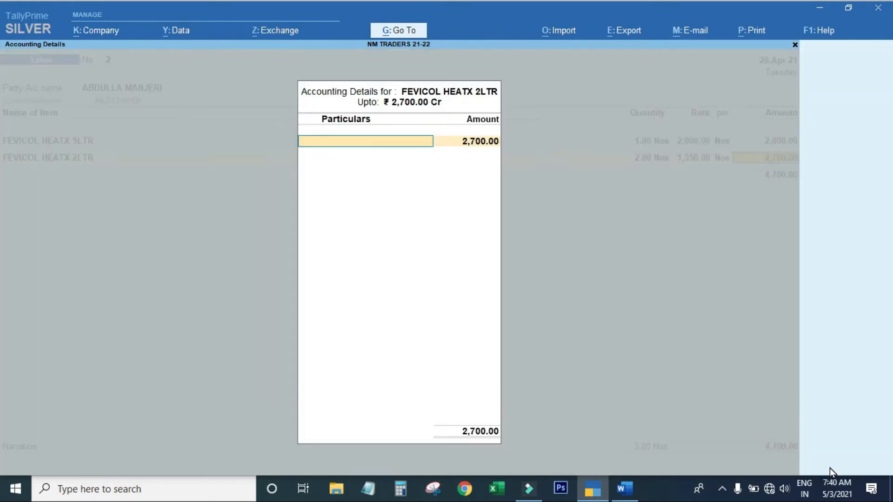
{"action": "key", "text": "Return"}
{"action": "key", "text": "Return"}
Check the next item in Word, then add FEVICOL HEATX 1LTR to the voucher with quantity 1 Nos at the default rate
{"action": "key", "text": "alt+Tab"}
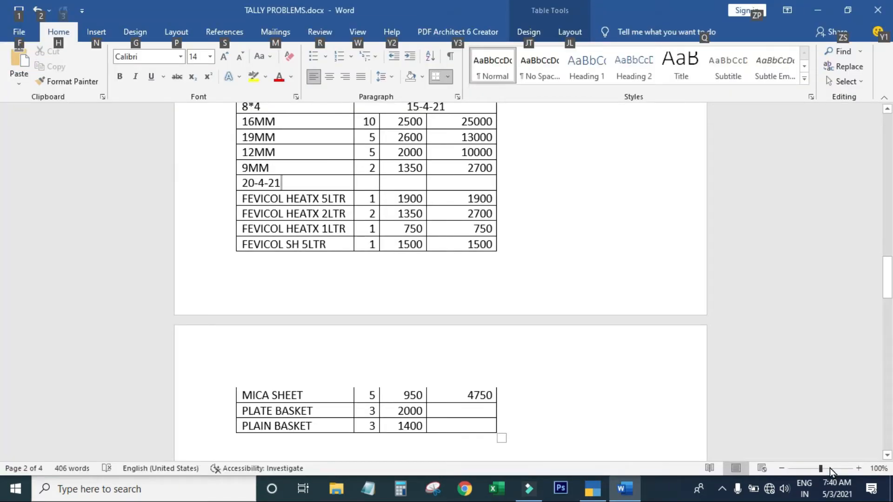
{"action": "key", "text": "alt+Tab"}
{"action": "type", "text": "HEAT"}
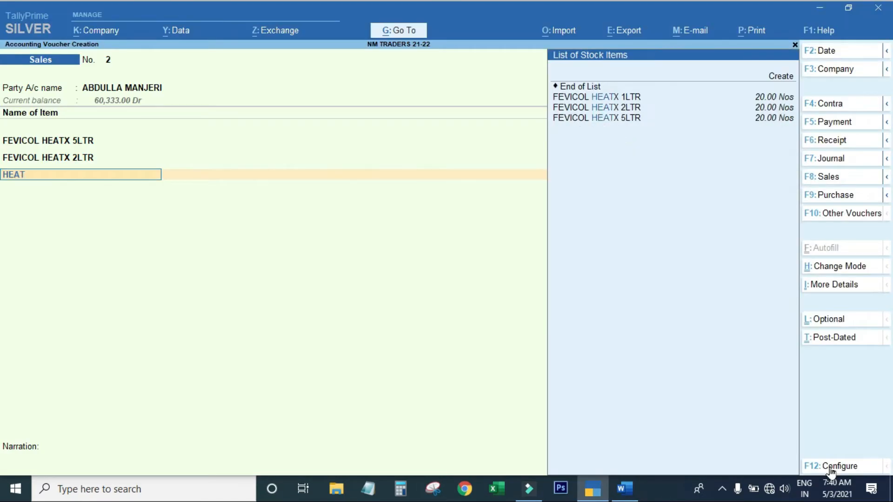
{"action": "key", "text": "Down"}
{"action": "key", "text": "Up"}
{"action": "key", "text": "Return"}
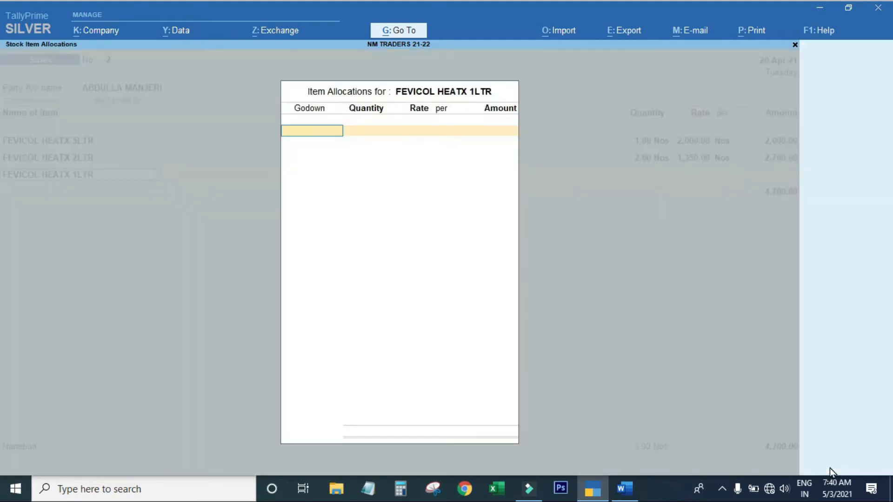
{"action": "type", "text": "1"}
{"action": "key", "text": "Return"}
{"action": "key", "text": "Return"}
{"action": "key", "text": "Return"}
{"action": "key", "text": "Return"}
{"action": "key", "text": "Return"}
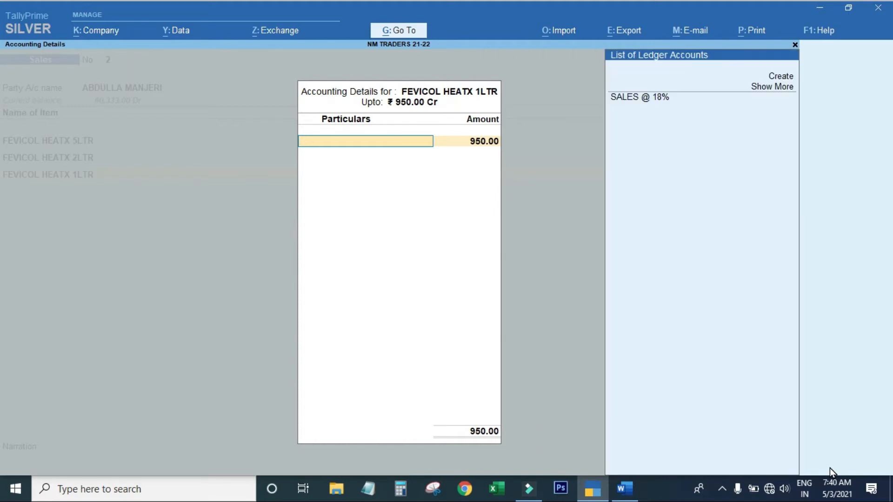
Allocate the FEVICOL HEATX 1LTR amount to the SALES @ 18% ledger
{"action": "key", "text": "Down"}
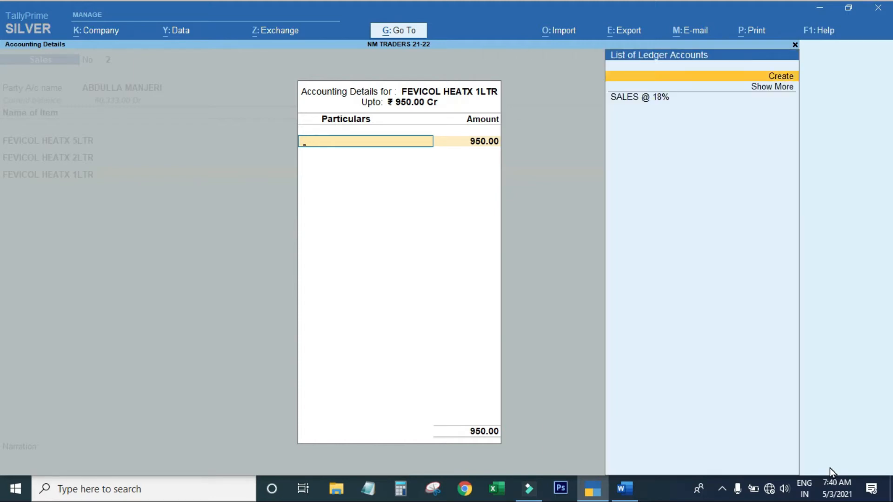
{"action": "key", "text": "Down"}
{"action": "key", "text": "Return"}
{"action": "key", "text": "Return"}
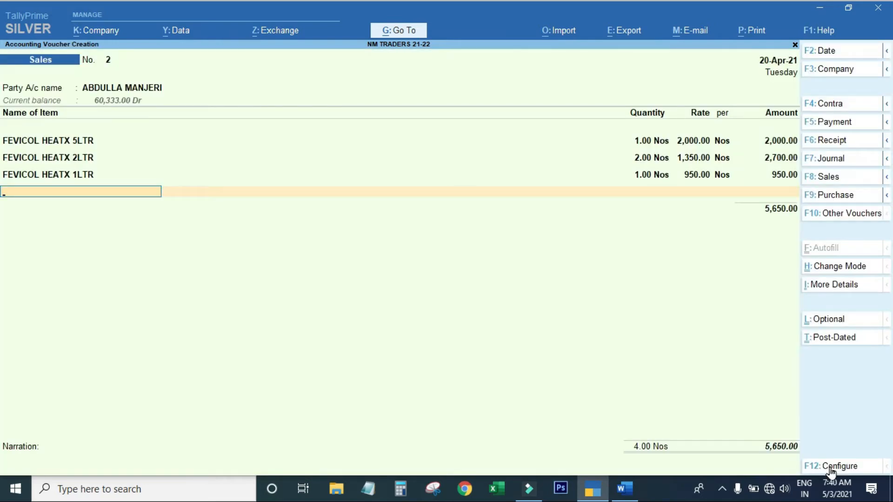
Check the next item in Word, then add FEVICOL SH 5 KG to the voucher from godown 1 with quantity 1 Nos
{"action": "key", "text": "alt+Tab"}
{"action": "key", "text": "alt+Tab"}
{"action": "type", "text": "SH 5"}
{"action": "key", "text": "Return"}
{"action": "type", "text": "1"}
{"action": "key", "text": "Return"}
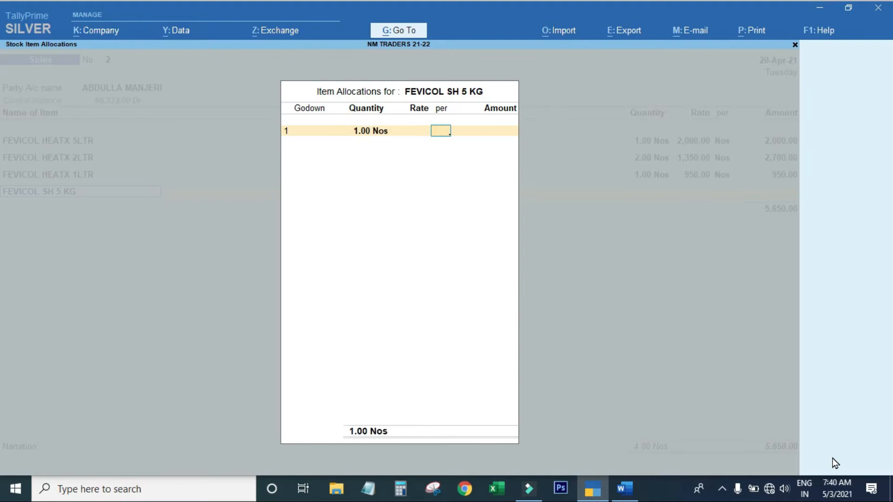
Look up the FEVICOL SH 5 KG price in Word, set its rate to 1500 and allocate the amount to SALES @ 18%
{"action": "key", "text": "alt+Tab"}
{"action": "key", "text": "alt+Tab"}
{"action": "type", "text": "1500"}
{"action": "key", "text": "Return"}
{"action": "key", "text": "Return"}
{"action": "key", "text": "Return"}
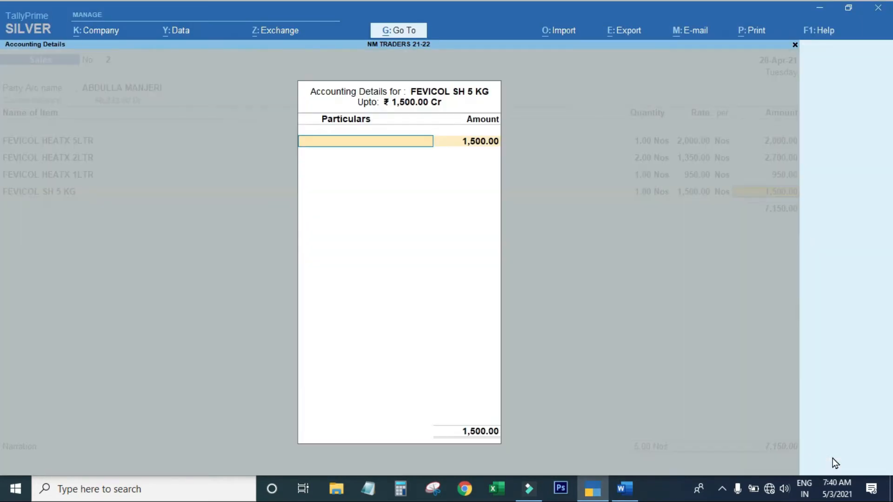
{"action": "key", "text": "Return"}
{"action": "key", "text": "Return"}
{"action": "key", "text": "Return"}
Check the remaining items in Word, then add MICA SHEET to the voucher with quantity 5 Nos
{"action": "key", "text": "alt+Tab"}
{"action": "scroll", "coordinate": [614, 355], "scroll_direction": "down", "scroll_amount": 5}
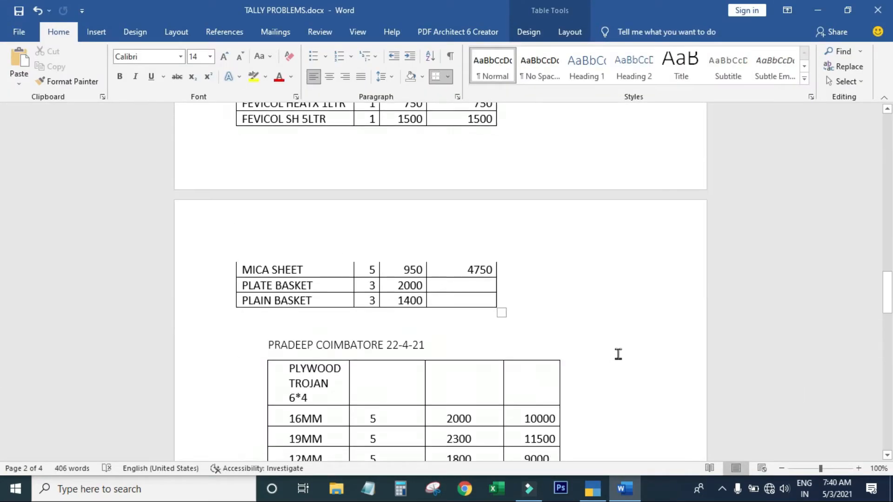
{"action": "key", "text": "alt+Tab"}
{"action": "type", "text": "MICA"}
{"action": "key", "text": "Return"}
{"action": "key", "text": "alt+Tab"}
{"action": "key", "text": "alt+Tab"}
{"action": "type", "text": "5"}
{"action": "key", "text": "Return"}
Set the MICA SHEET rate to 950 and allocate its amount to the SALES @ 18% ledger
{"action": "type", "text": "950"}
{"action": "key", "text": "Return"}
{"action": "key", "text": "Return"}
{"action": "key", "text": "Return"}
{"action": "key", "text": "Return"}
{"action": "key", "text": "Return"}
{"action": "key", "text": "Return"}
{"action": "key", "text": "Return"}
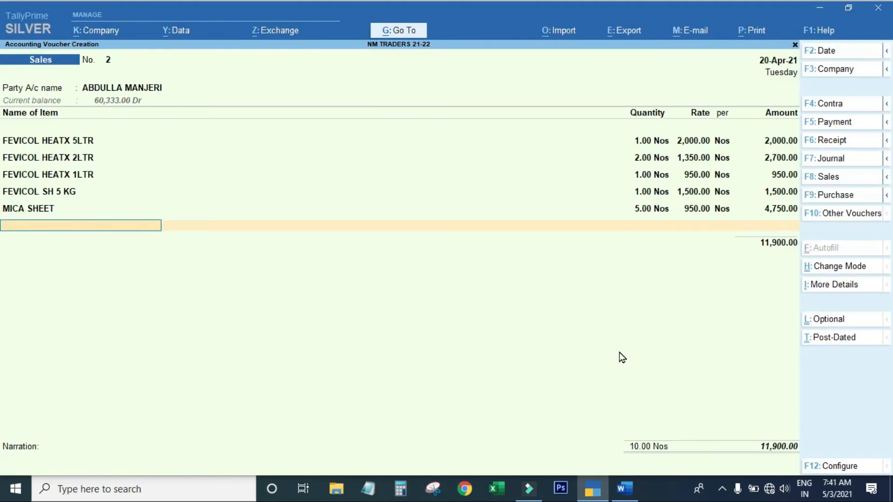
Check the next item in Word, then add PLATE BASKET to the voucher from godown 1 with quantity 3 Nos
{"action": "key", "text": "alt+Tab"}
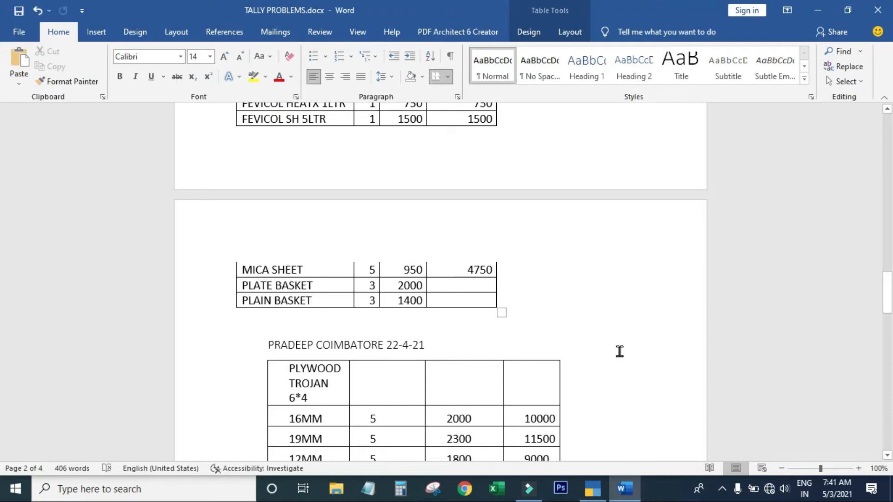
{"action": "key", "text": "alt+Tab"}
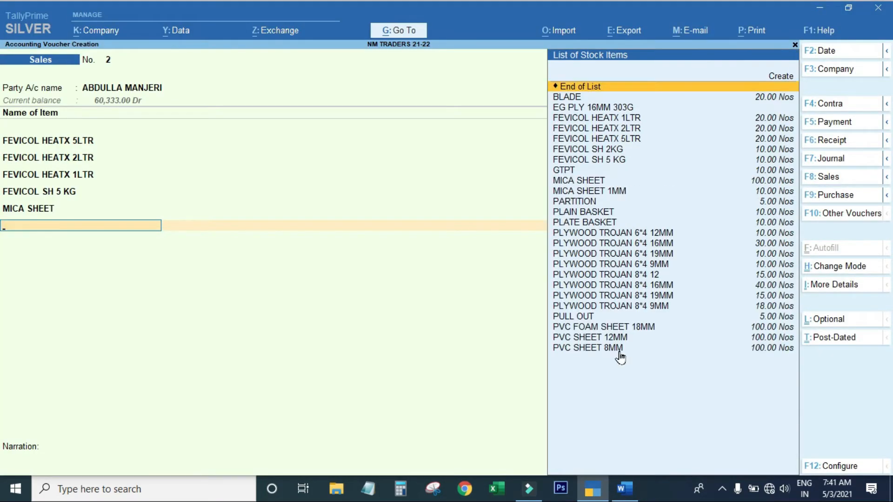
{"action": "type", "text": "PLATE BASKET"}
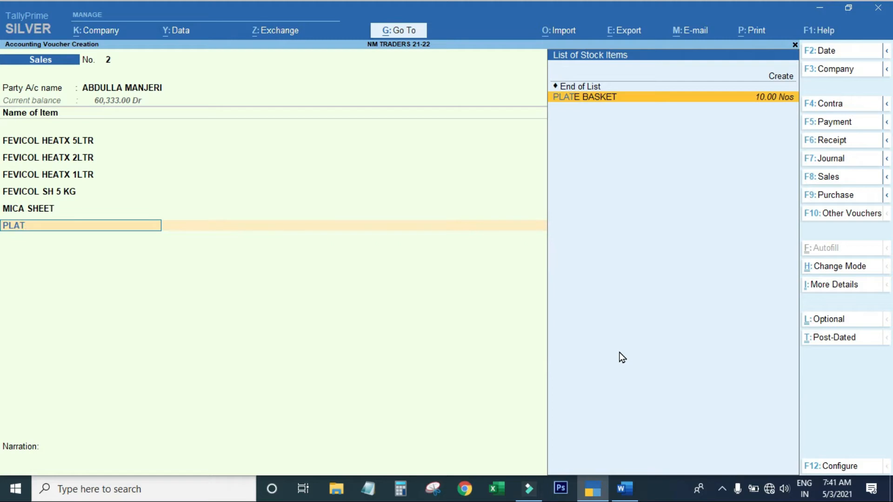
{"action": "key", "text": "Return"}
{"action": "key", "text": "Return"}
{"action": "type", "text": "3.00 Nos"}
{"action": "key", "text": "Return"}
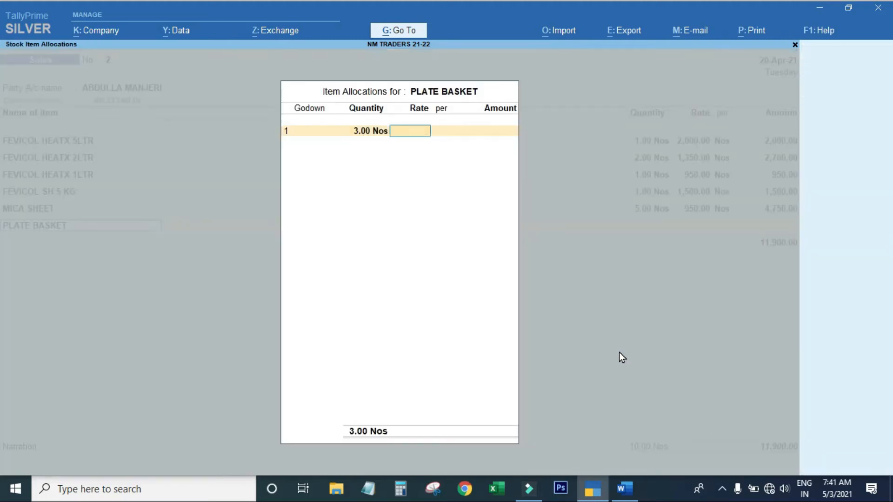
Look up the PLATE BASKET price in Word, set its rate to 2,000 and finish its item allocation
{"action": "key", "text": "alt+Tab"}
{"action": "key", "text": "alt+Tab"}
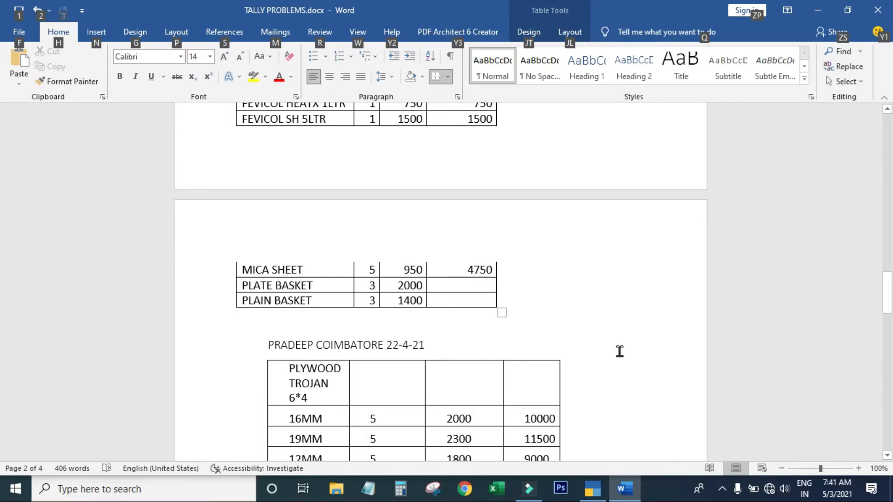
{"action": "type", "text": "2,000"}
{"action": "key", "text": "Return"}
{"action": "key", "text": "Return"}
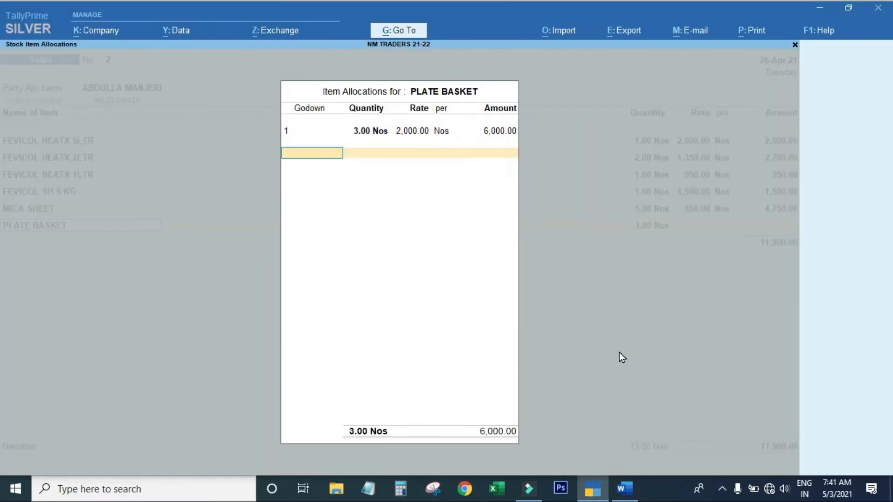
{"action": "key", "text": "Return"}
{"action": "key", "text": "Return"}
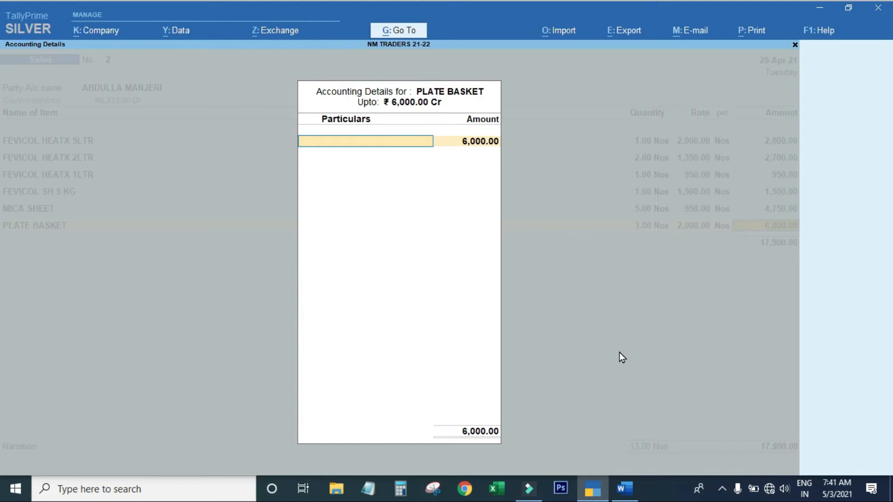
Create a new ledger named SALES @ 12% under Sales Accounts from the PLATE BASKET accounting details
{"action": "key", "text": "alt+c"}
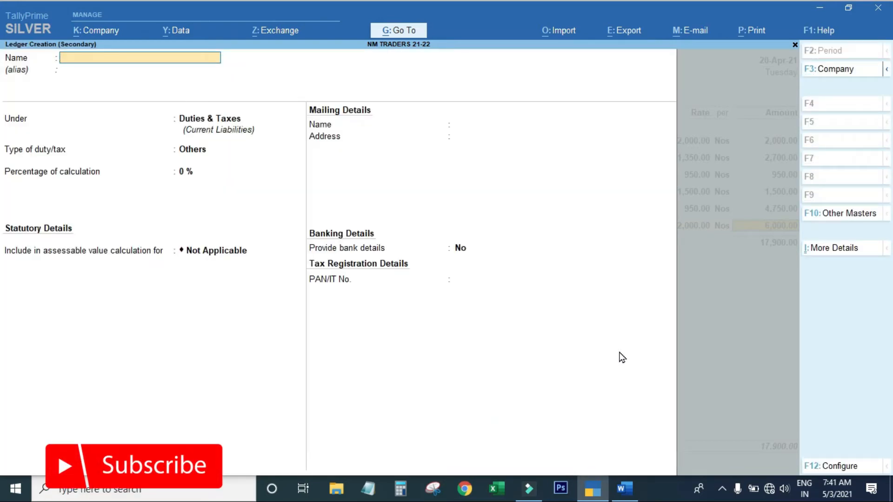
{"action": "type", "text": "SALES"}
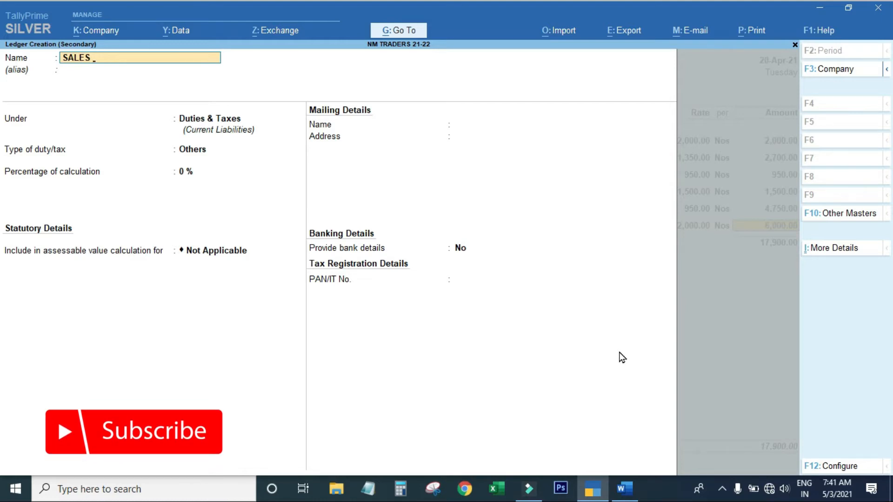
{"action": "type", "text": " @ 12%"}
{"action": "key", "text": "Return"}
{"action": "key", "text": "Return"}
{"action": "key", "text": "BackSpace"}
{"action": "type", "text": "SAL"}
{"action": "key", "text": "Return"}
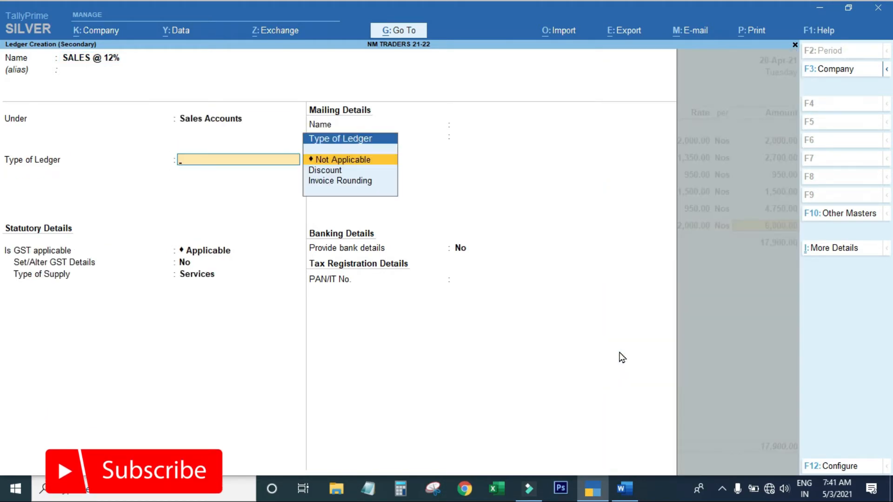
Enable GST details for the SALES @ 12% ledger, with nature of transaction Sales Taxable and integrated tax at 12%
{"action": "key", "text": "Return"}
{"action": "key", "text": "y"}
{"action": "key", "text": "Return"}
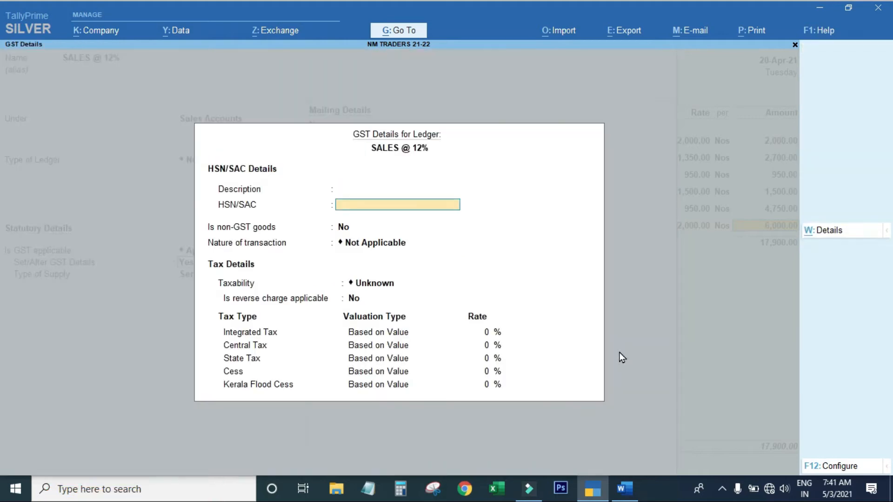
{"action": "key", "text": "Return"}
{"action": "key", "text": "Return"}
{"action": "type", "text": "SALES"}
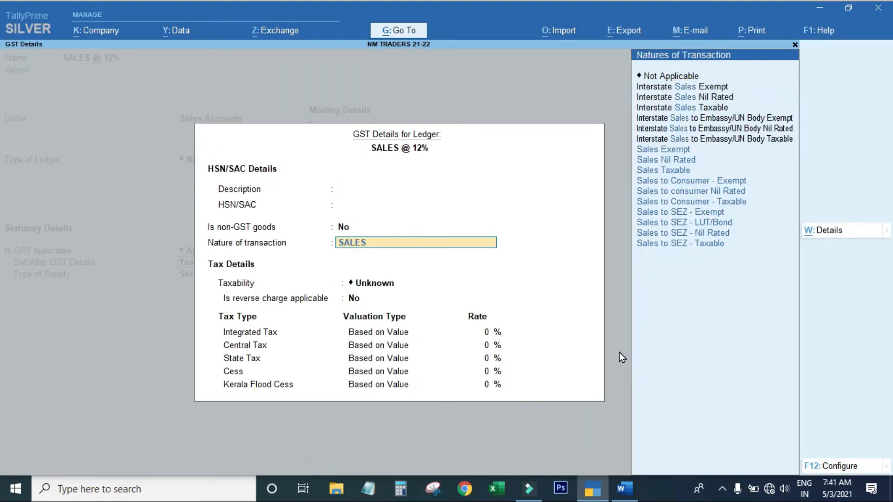
{"action": "key", "text": "Down"}
{"action": "key", "text": "Down"}
{"action": "key", "text": "Down"}
{"action": "key", "text": "Return"}
{"action": "key", "text": "Return"}
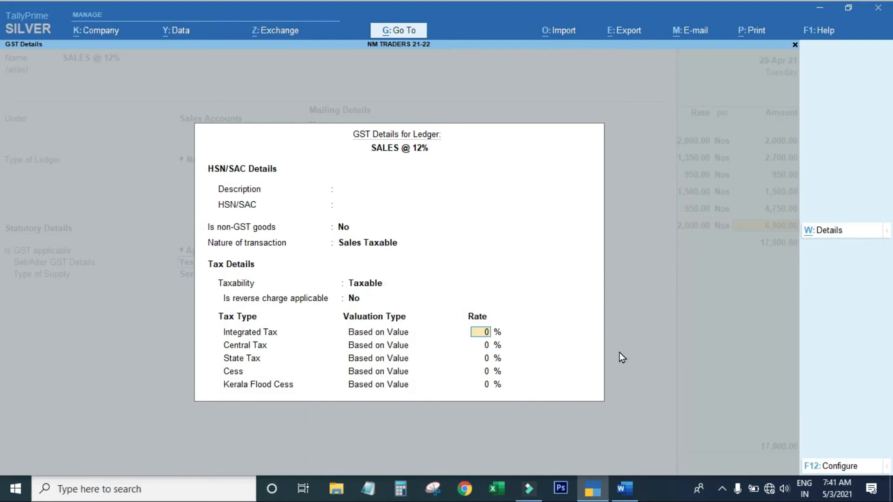
{"action": "type", "text": "12"}
{"action": "key", "text": "Return"}
{"action": "key", "text": "Return"}
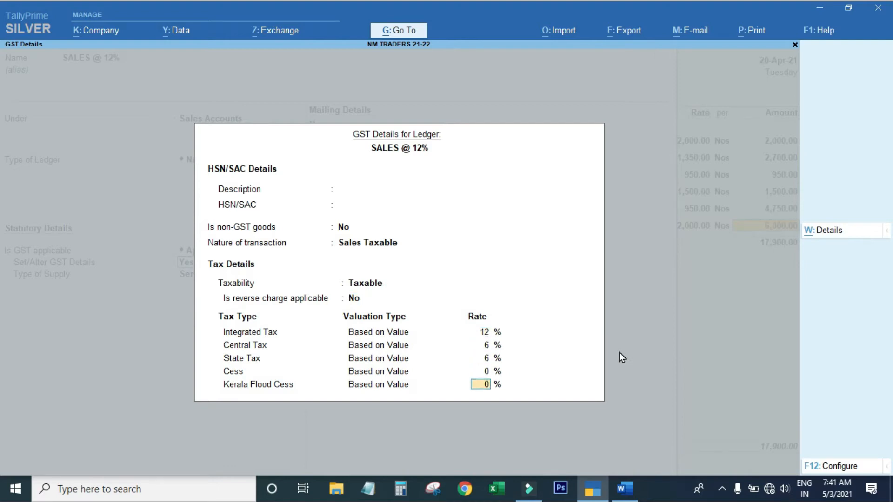
{"action": "key", "text": "Return"}
Set the ledger's type of supply to Goods, then save it and allocate the PLATE BASKET amount to it
{"action": "key", "text": "Up"}
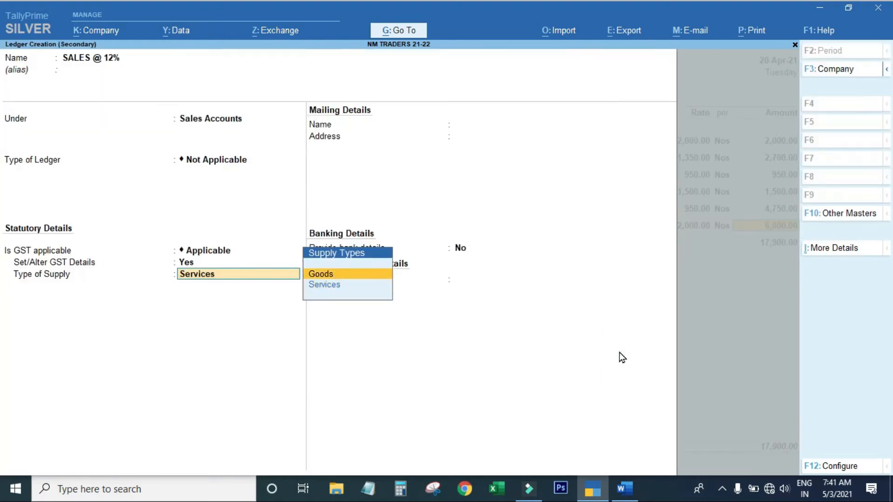
{"action": "key", "text": "Return"}
{"action": "key", "text": "Return"}
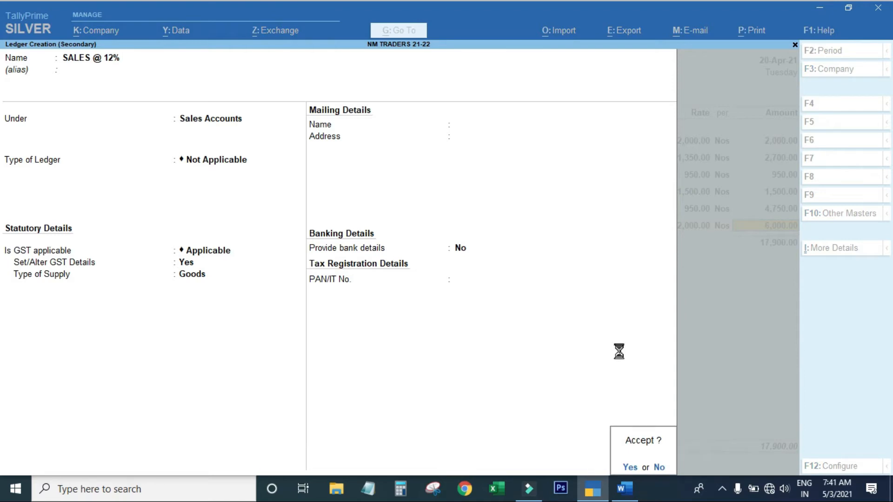
{"action": "key", "text": "Return"}
{"action": "key", "text": "Return"}
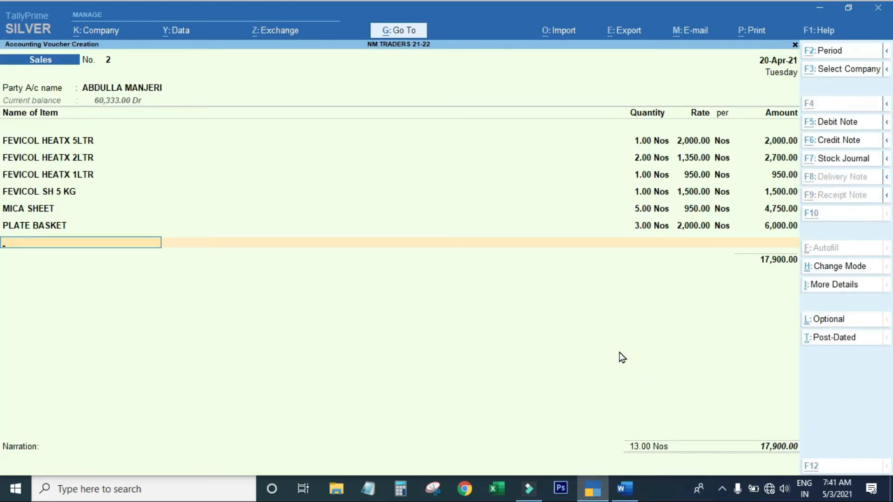
Check the last item in Word, then add PLAIN BASKET to the voucher from godown 1 with quantity 3 Nos
{"action": "key", "text": "alt+Tab"}
{"action": "key", "text": "alt+Tab"}
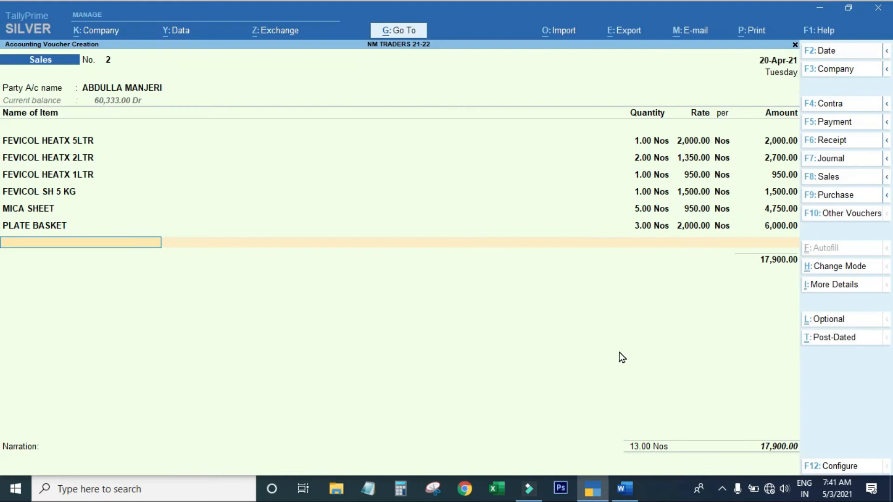
{"action": "type", "text": "PLA"}
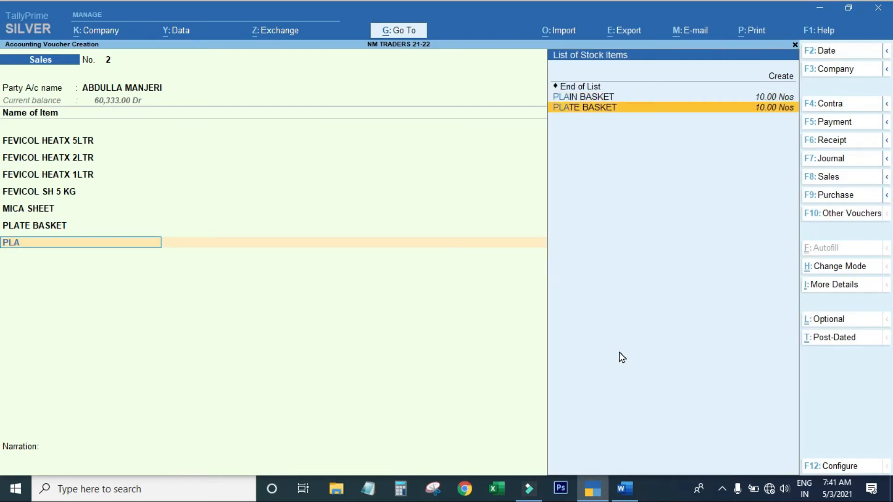
{"action": "key", "text": "Return"}
{"action": "key", "text": "alt+Tab"}
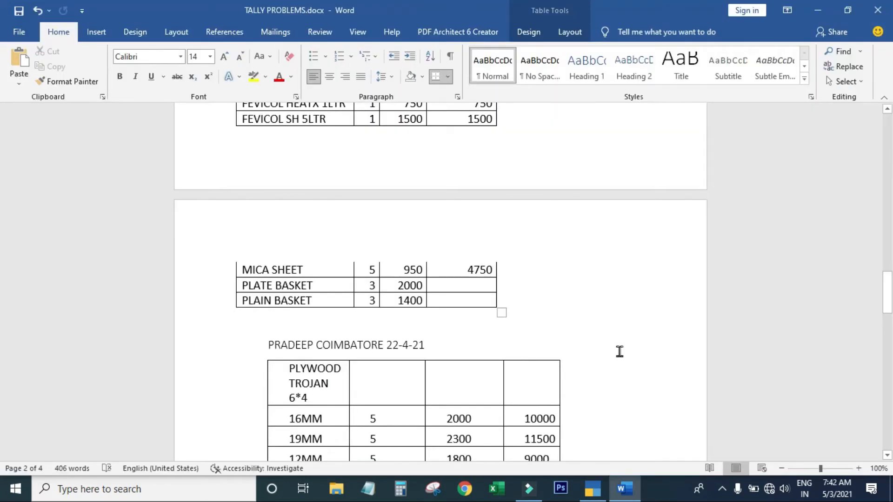
{"action": "key", "text": "alt+Tab"}
{"action": "type", "text": "3"}
{"action": "key", "text": "Return"}
Set the PLAIN BASKET rate to 1,400 per Nos and finish its item allocation
{"action": "type", "text": "1,40"}
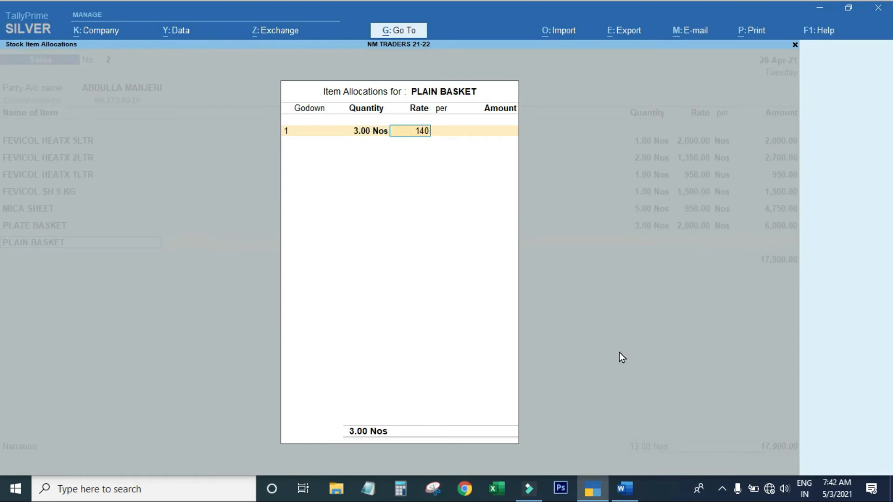
{"action": "type", "text": "0"}
{"action": "key", "text": "Return"}
{"action": "key", "text": "Return"}
{"action": "key", "text": "Return"}
{"action": "key", "text": "Return"}
{"action": "key", "text": "Return"}
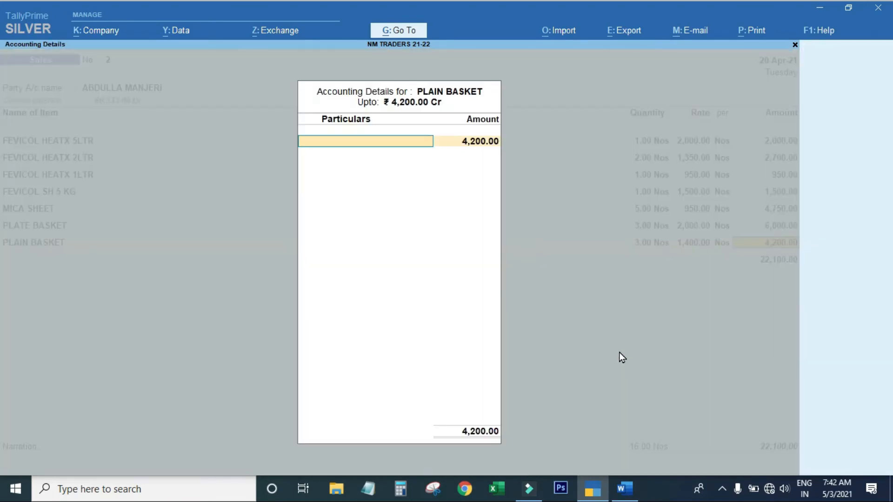
Allocate the PLAIN BASKET amount to the SALES @ 12% ledger
{"action": "key", "text": "Down"}
{"action": "key", "text": "Down"}
{"action": "key", "text": "Down"}
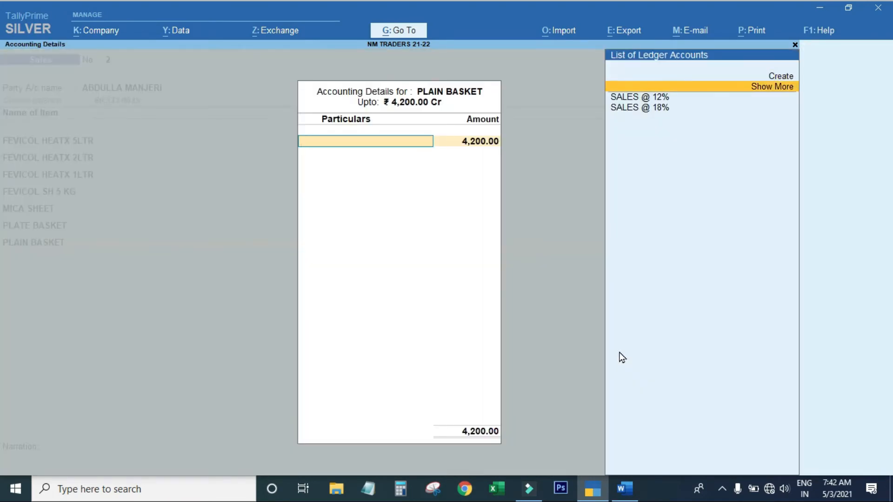
{"action": "key", "text": "Return"}
{"action": "key", "text": "Return"}
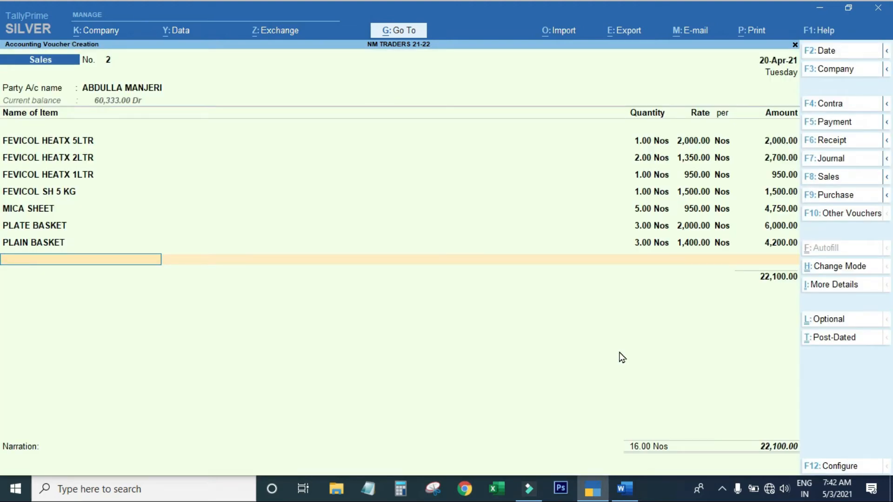
End the item list and add the CGST, SGST and KFC ledgers with their calculated amounts
{"action": "key", "text": "Return"}
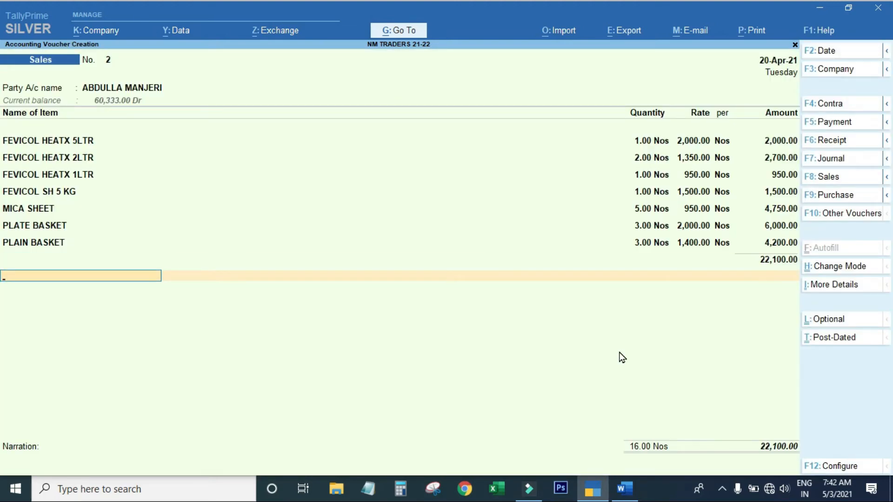
{"action": "type", "text": "CGS"}
{"action": "type", "text": "SGS"}
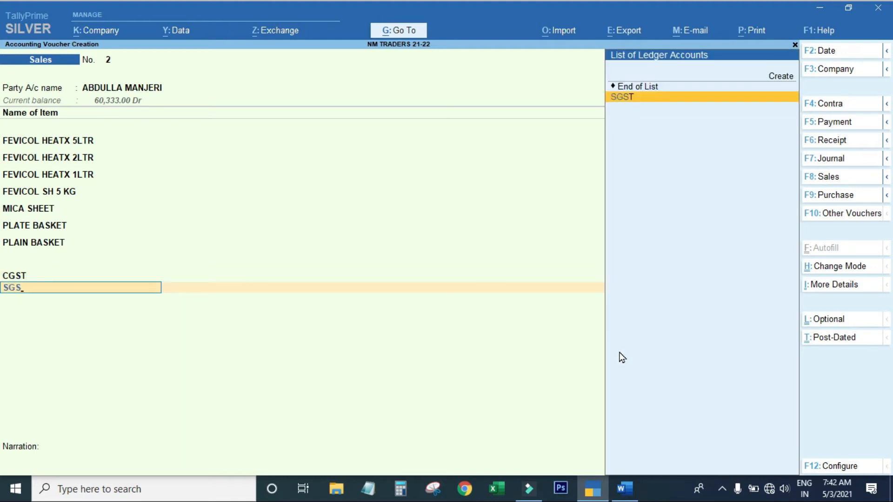
{"action": "key", "text": "Return"}
{"action": "key", "text": "Return"}
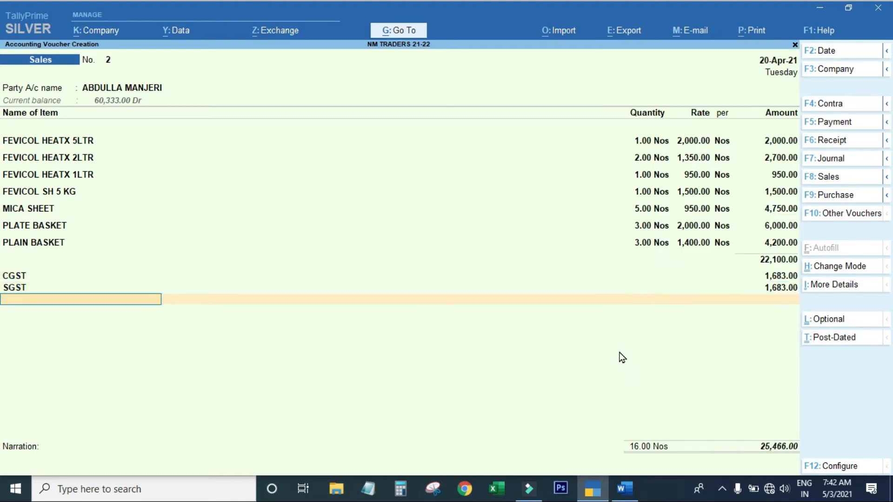
{"action": "type", "text": "KFC"}
{"action": "key", "text": "Return"}
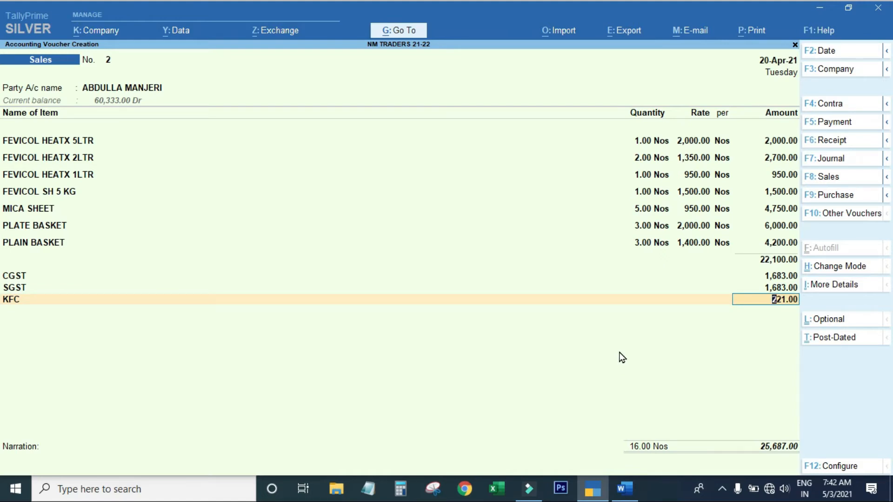
{"action": "key", "text": "Return"}
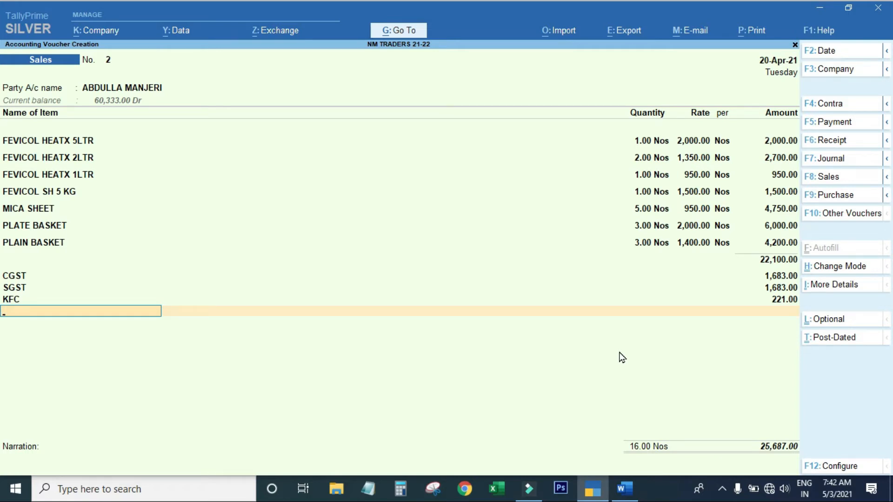
Leave the narration blank and save the sales voucher
{"action": "key", "text": "Return"}
{"action": "key", "text": "Return"}
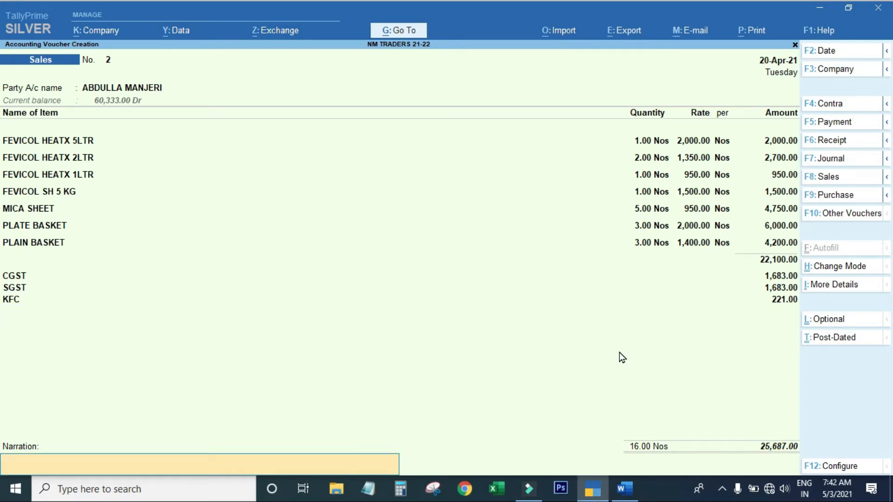
{"action": "key", "text": "Return"}
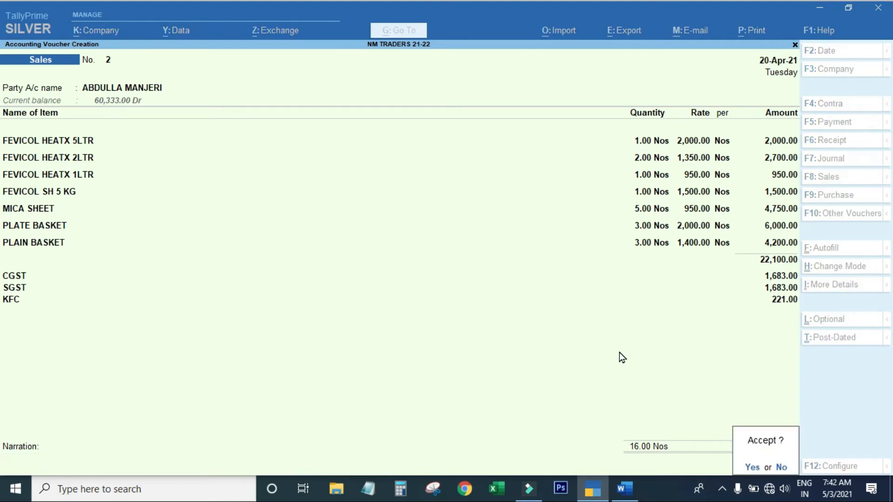
{"action": "key", "text": "Return"}
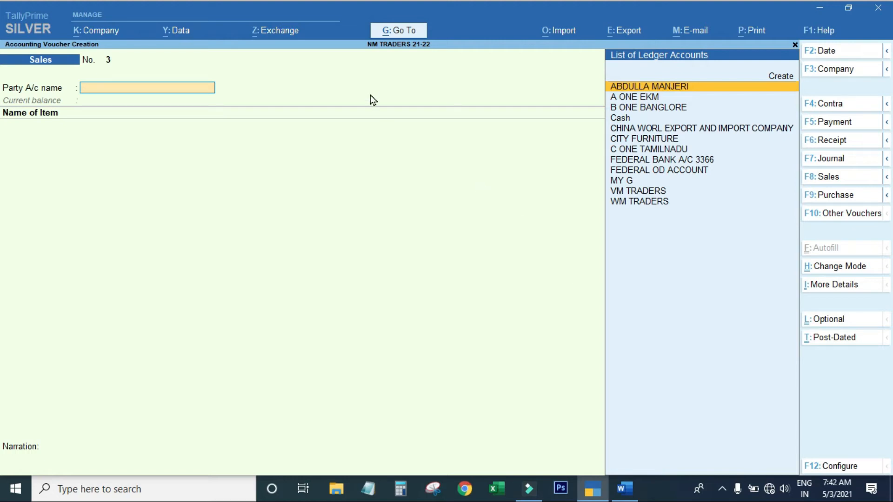
Enable selecting a common ledger account for item allocation in the sales voucher configuration and save it
{"action": "left_click", "coordinate": [844, 468]}
{"action": "key", "text": "Down"}
{"action": "key", "text": "Down"}
{"action": "key", "text": "Down"}
{"action": "key", "text": "Down"}
{"action": "type", "text": "y"}
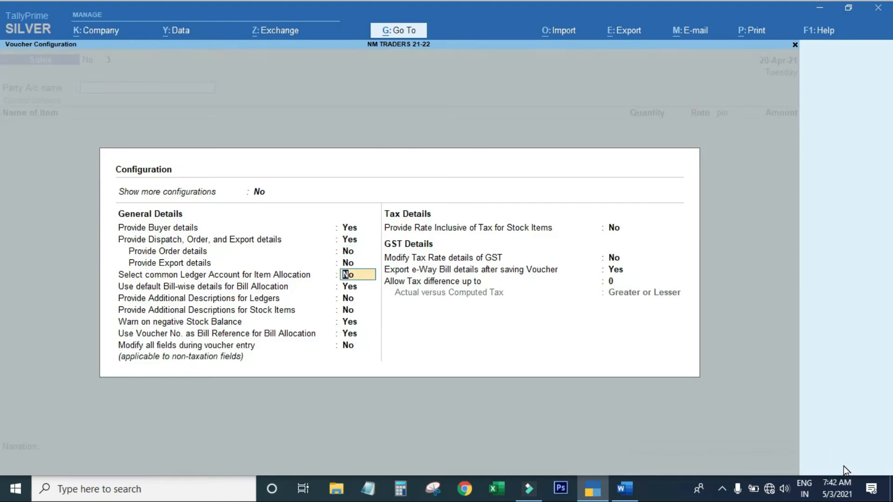
{"action": "key", "text": "Return"}
{"action": "key", "text": "ctrl+a"}
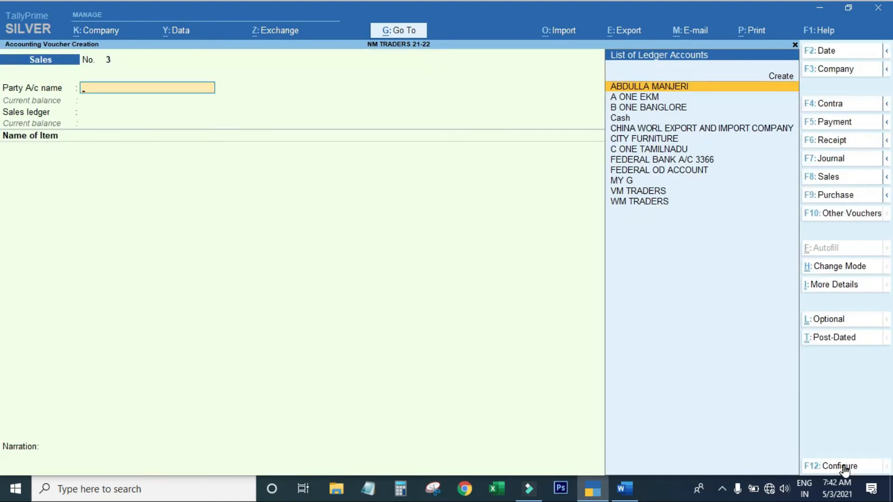
Check the next sale in the Word document and set the sales voucher date to 22-Apr-21
{"action": "key", "text": "alt+Tab"}
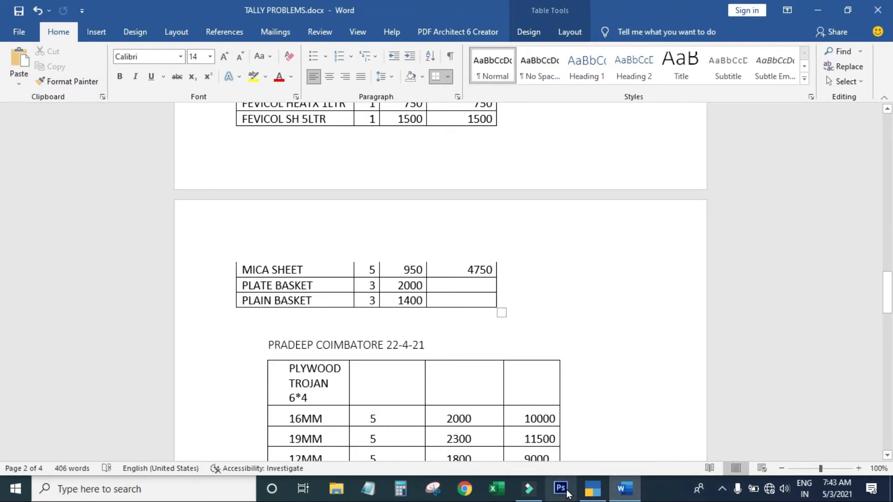
{"action": "key", "text": "alt+Tab"}
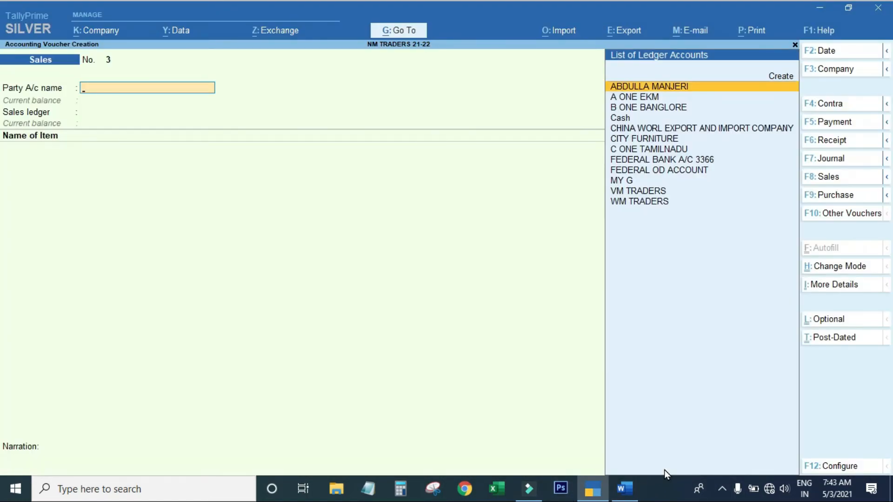
{"action": "key", "text": "F2"}
{"action": "type", "text": "21"}
{"action": "key", "text": "Return"}
Create a party ledger with the Coimbatore customer's name under Sundry Debtors, keeping the bill-by-bill defaults
{"action": "key", "text": "alt+c"}
{"action": "type", "text": "PRA"}
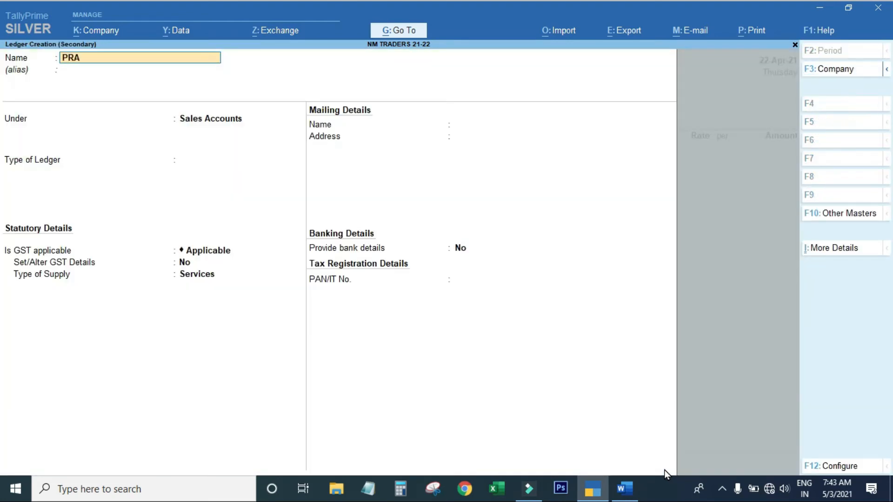
{"action": "type", "text": "DEEO COIMBATORE"}
{"action": "key", "text": "Return"}
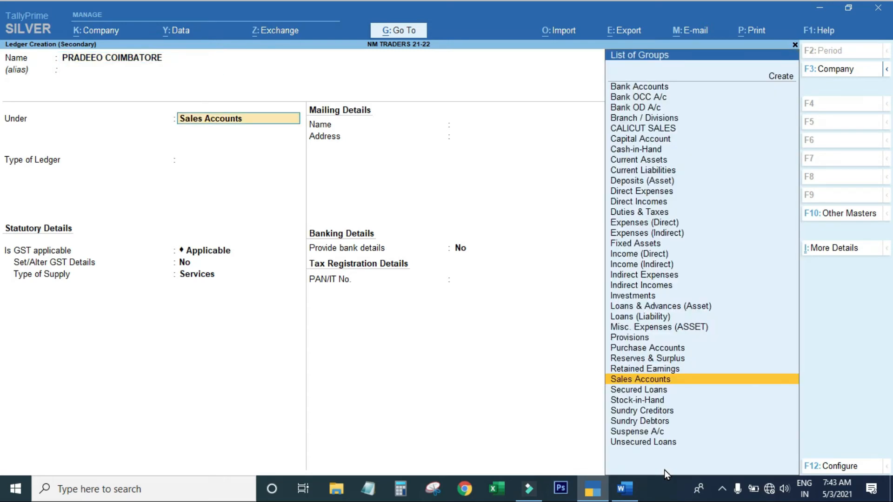
{"action": "type", "text": "SUND"}
{"action": "key", "text": "Down"}
{"action": "key", "text": "Return"}
{"action": "key", "text": "Return"}
{"action": "key", "text": "Return"}
{"action": "key", "text": "Return"}
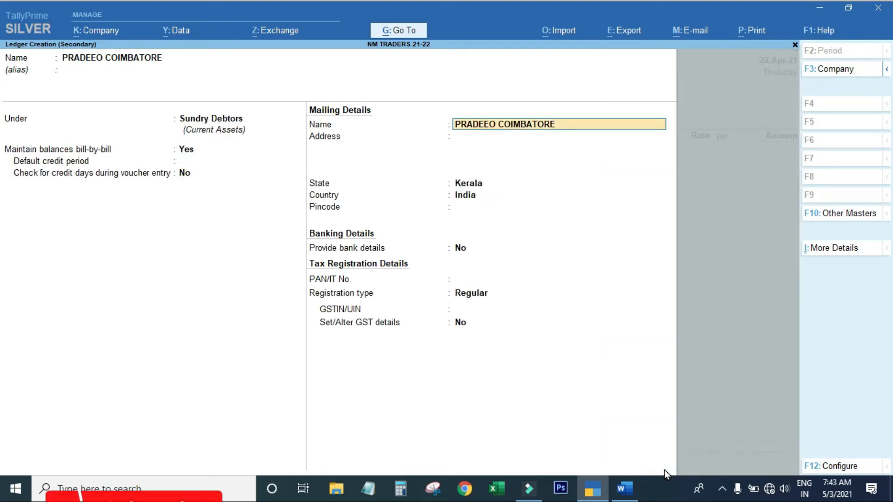
Leave the customer's address blank and set the state to Tamil Nadu
{"action": "key", "text": "Return"}
{"action": "key", "text": "Return"}
{"action": "key", "text": "Return"}
{"action": "key", "text": "Return"}
{"action": "key", "text": "BackSpace"}
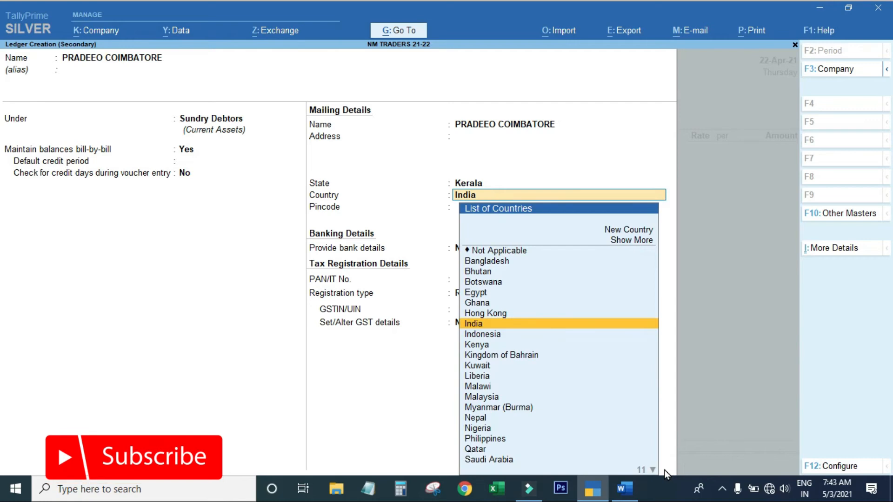
{"action": "key", "text": "BackSpace"}
{"action": "type", "text": "TAMIL"}
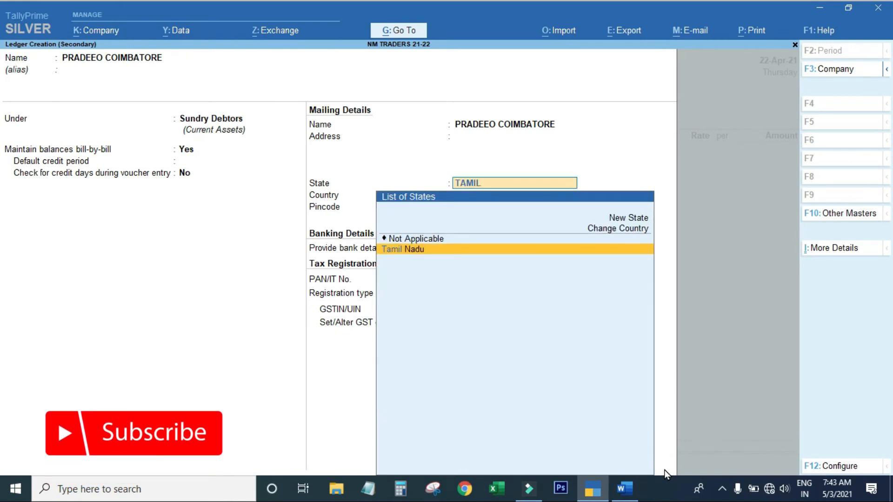
{"action": "key", "text": "Return"}
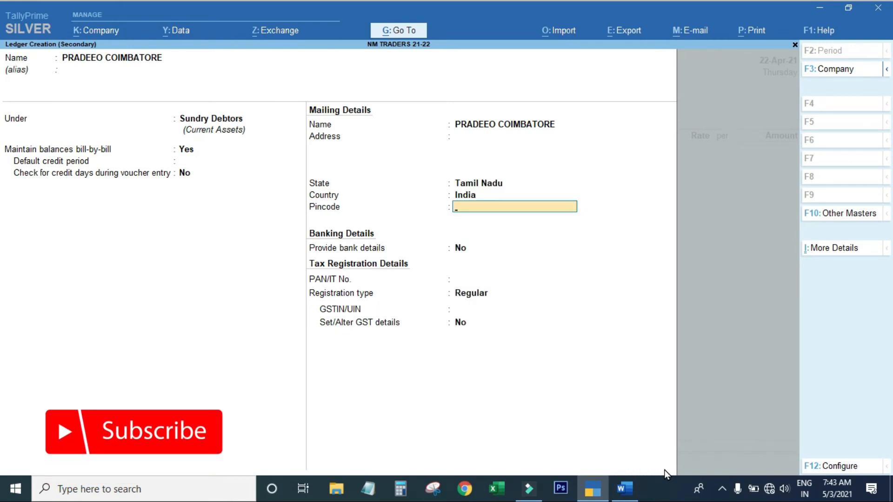
Set the customer's registration type to Consumer and save the party ledger
{"action": "key", "text": "Return"}
{"action": "key", "text": "Return"}
{"action": "key", "text": "Return"}
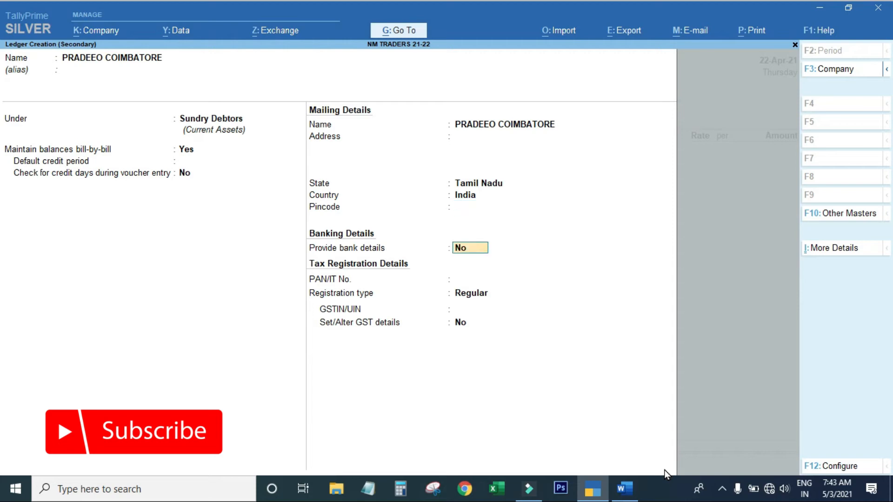
{"action": "key", "text": "Up"}
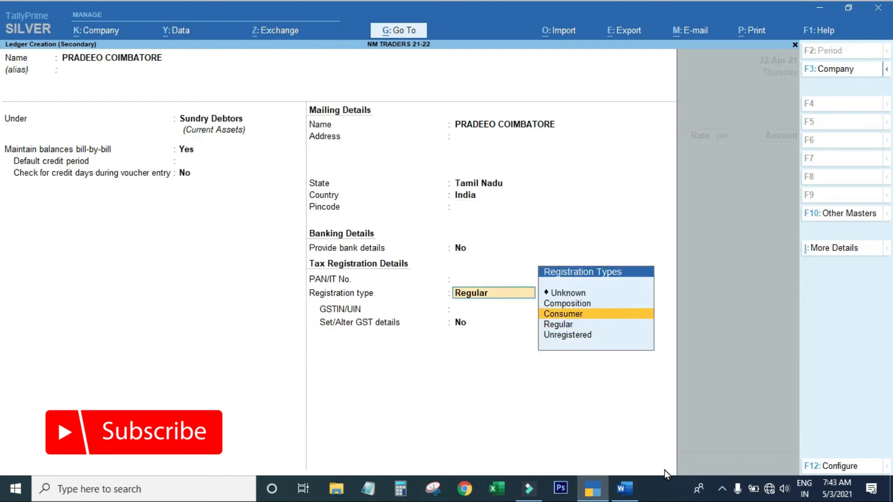
{"action": "key", "text": "Return"}
{"action": "key", "text": "Return"}
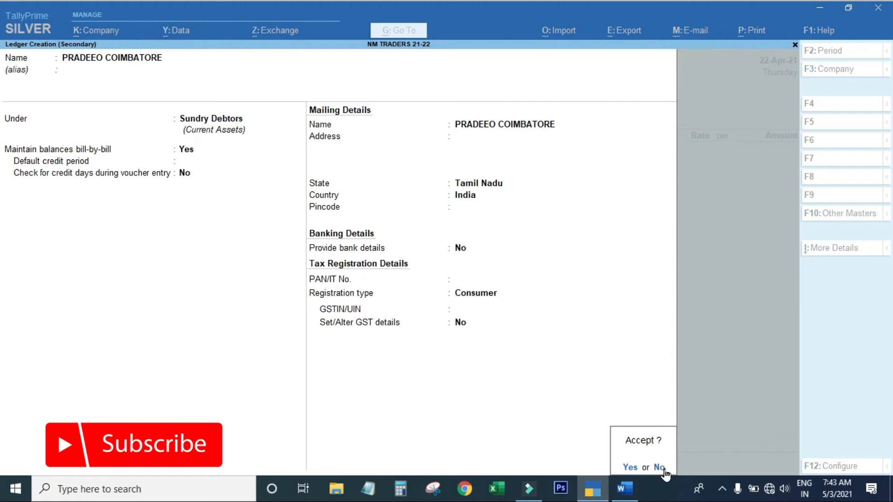
{"action": "key", "text": "Return"}
Leave the dispatch details blank and accept the party details with Tamil Nadu as place of supply
{"action": "key", "text": "Return"}
{"action": "key", "text": "Return"}
{"action": "key", "text": "Return"}
{"action": "key", "text": "Return"}
{"action": "key", "text": "Return"}
{"action": "key", "text": "Return"}
{"action": "key", "text": "Return"}
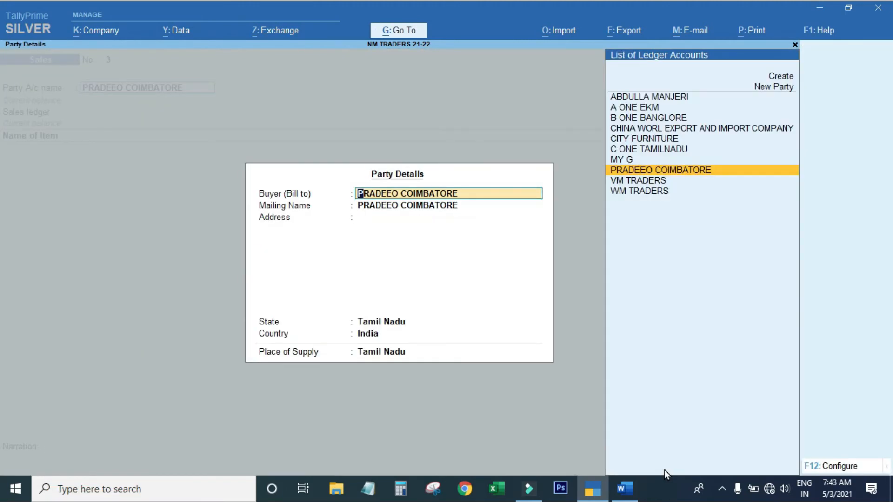
{"action": "key", "text": "Return"}
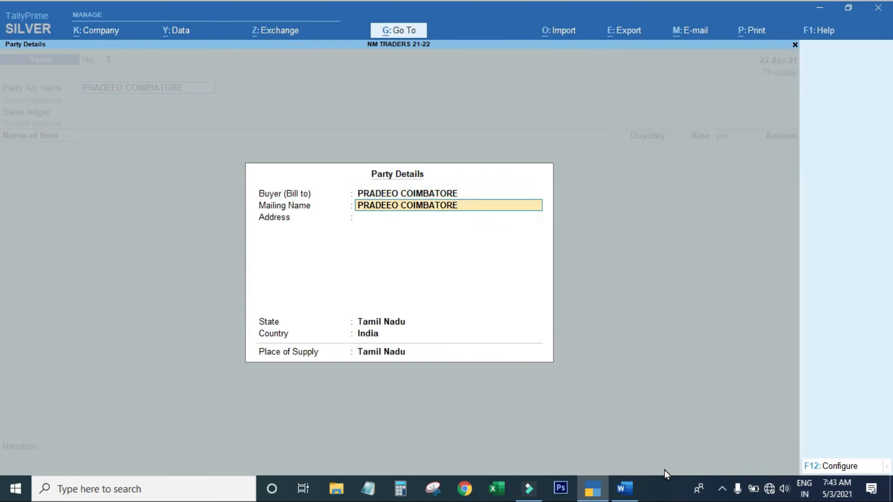
{"action": "key", "text": "ctrl+a"}
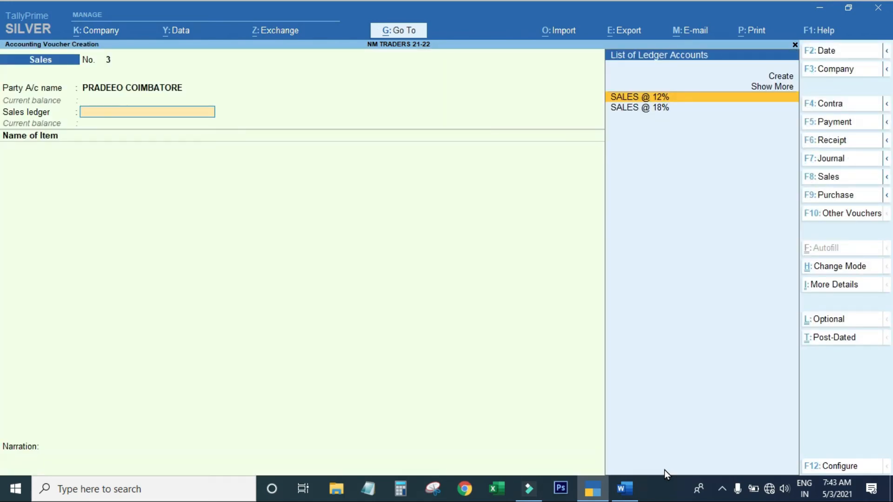
Create a sales ledger named IST SALES @ 18% under the Sales Accounts group
{"action": "key", "text": "Down"}
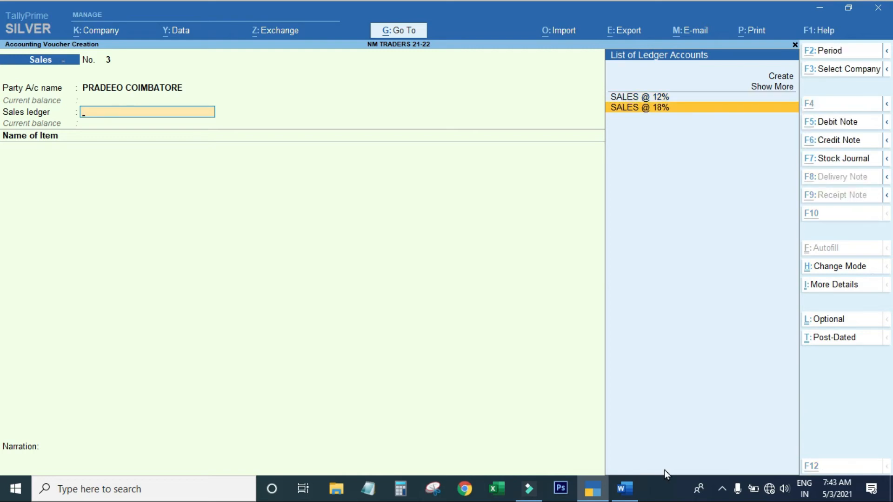
{"action": "key", "text": "alt+c"}
{"action": "type", "text": "IS"}
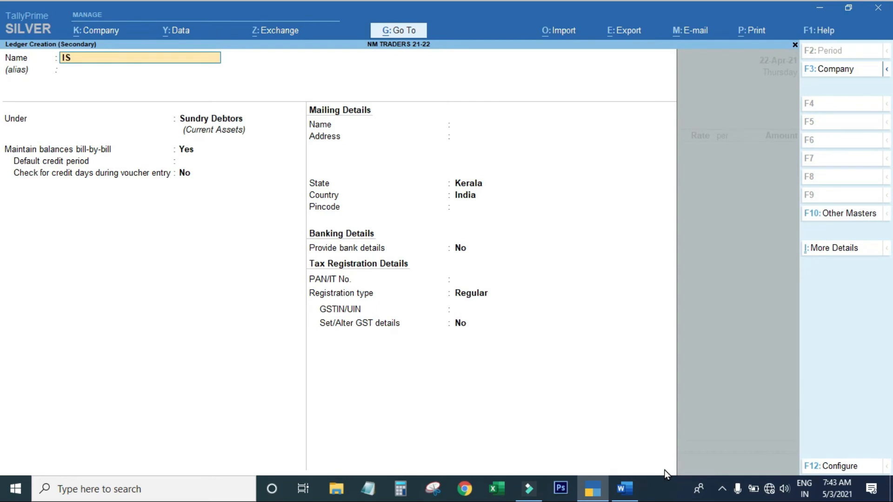
{"action": "type", "text": "T SALES @ 18%"}
{"action": "key", "text": "Return"}
{"action": "key", "text": "Return"}
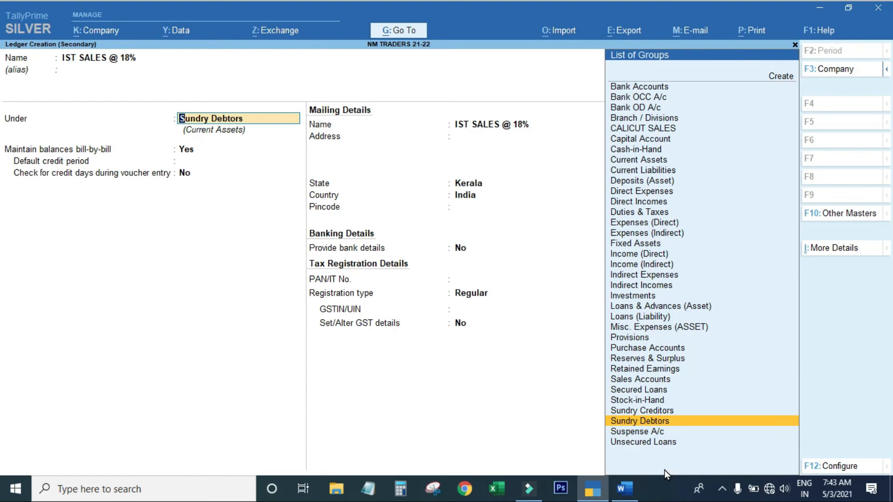
{"action": "type", "text": "Sal"}
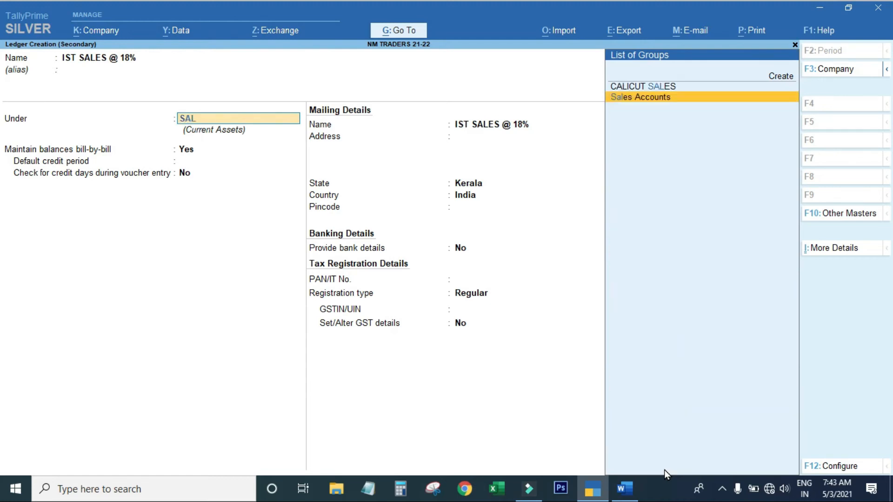
{"action": "key", "text": "Return"}
{"action": "key", "text": "Return"}
{"action": "key", "text": "Return"}
Turn on GST details for the new sales ledger and set the nature of transaction to Interstate Sales Taxable
{"action": "type", "text": "y"}
{"action": "key", "text": "Return"}
{"action": "key", "text": "Return"}
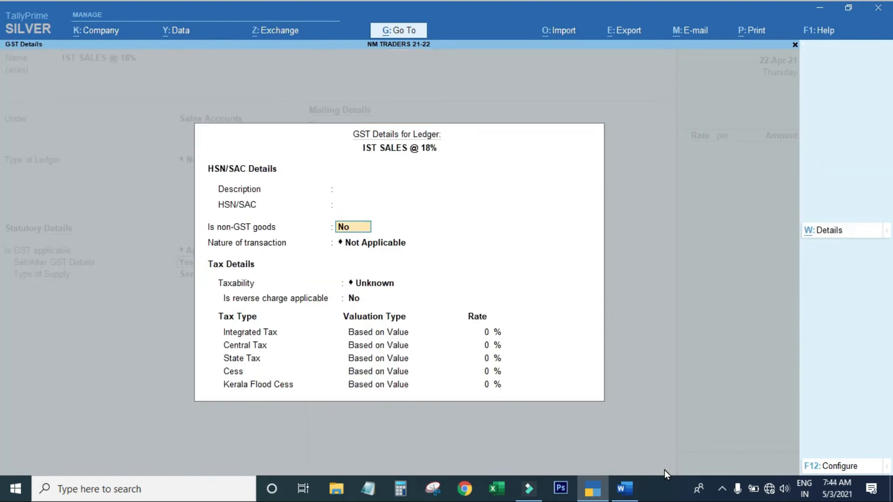
{"action": "key", "text": "Return"}
{"action": "type", "text": "INTER"}
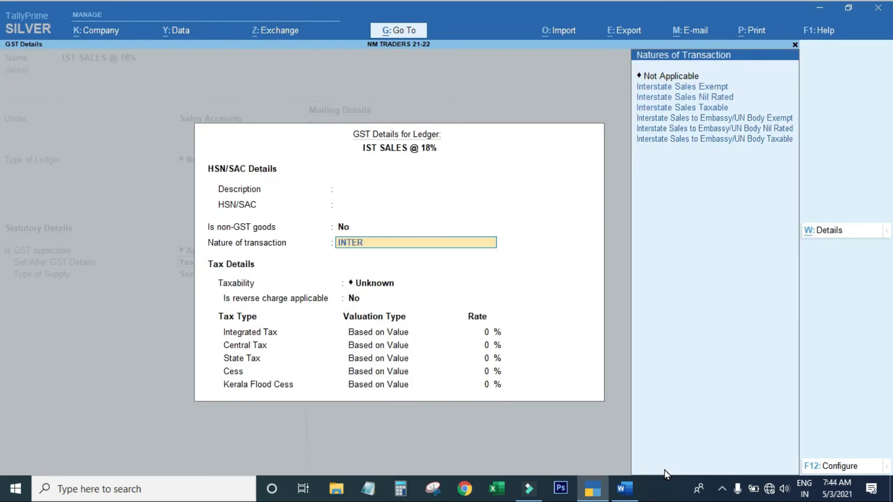
{"action": "key", "text": "Down"}
{"action": "key", "text": "Down"}
{"action": "key", "text": "Down"}
{"action": "key", "text": "Return"}
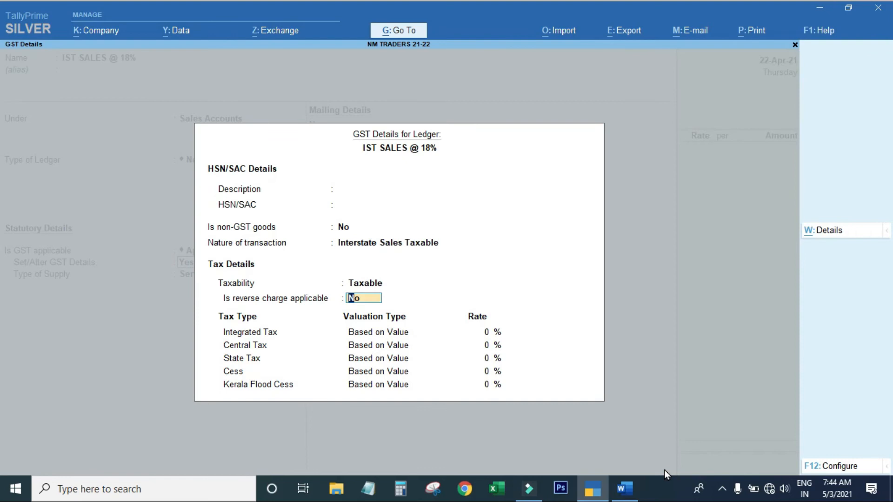
Set the integrated tax rate to 18%, leave both cess rates at 0, and accept the GST details
{"action": "key", "text": "Return"}
{"action": "type", "text": "18"}
{"action": "key", "text": "Return"}
{"action": "key", "text": "Return"}
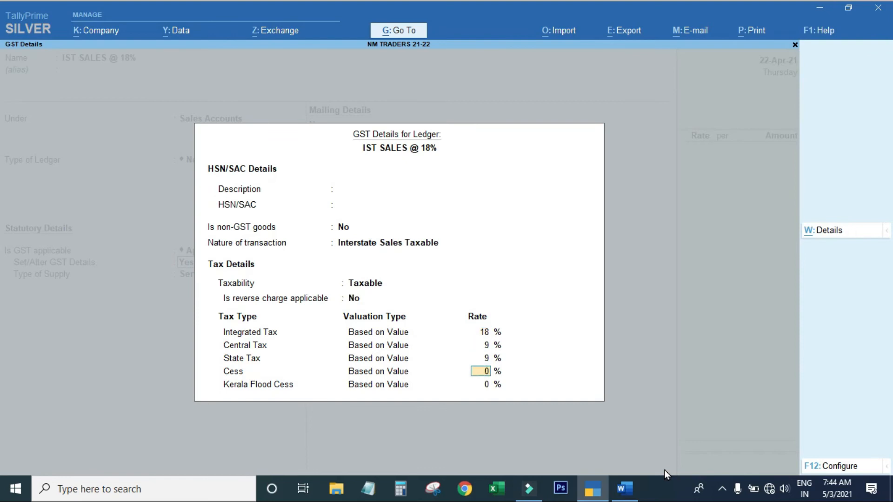
{"action": "key", "text": "Return"}
{"action": "key", "text": "Return"}
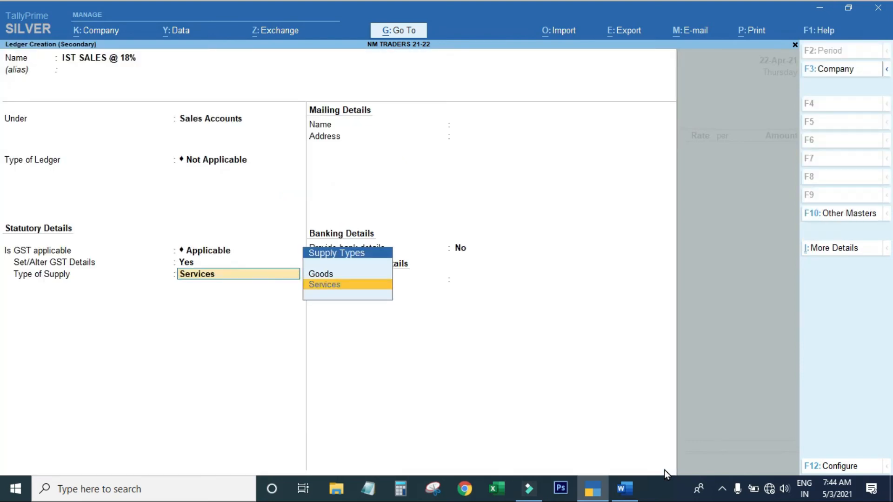
Set the type of supply to Goods and save the interstate sales ledger
{"action": "key", "text": "Up"}
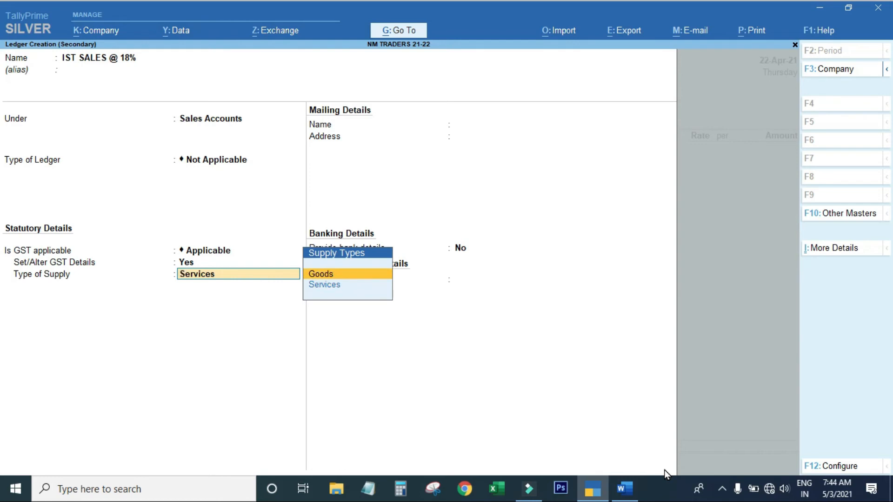
{"action": "key", "text": "Return"}
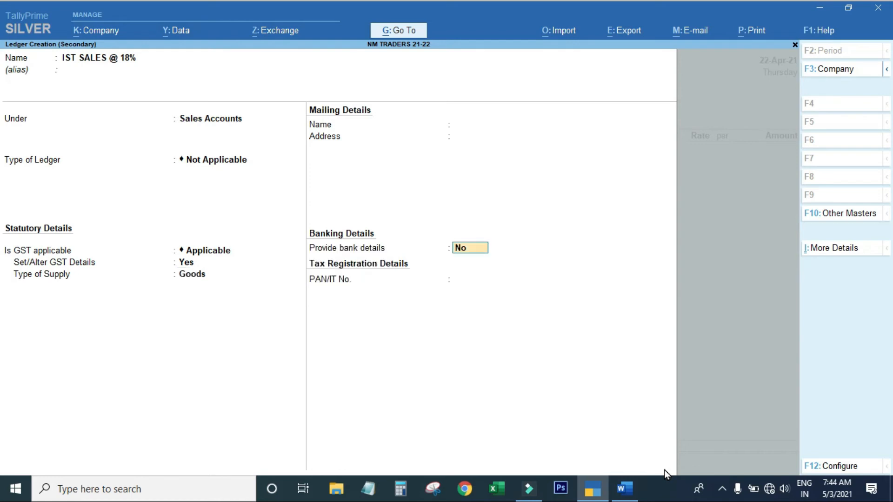
{"action": "key", "text": "Return"}
{"action": "key", "text": "Return"}
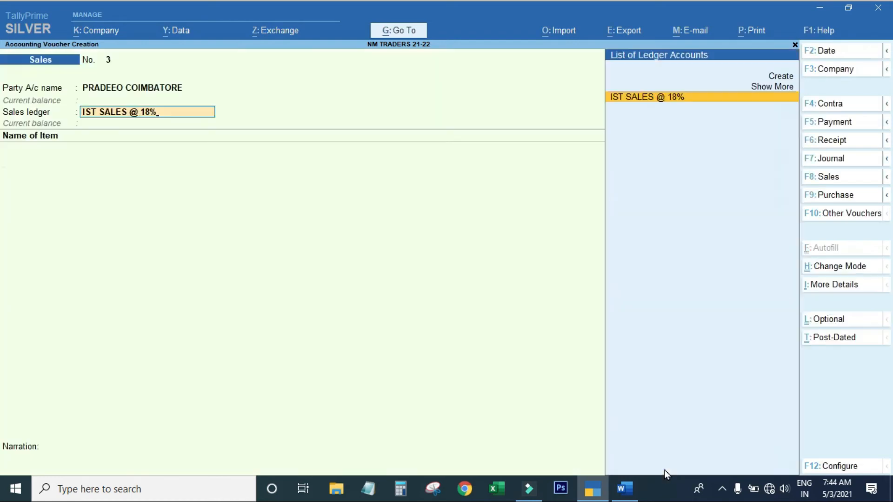
Check the 22-4-21 sale table in Word and choose PLYWOOD TROJAN 6*4 16MM as the voucher's first item
{"action": "key", "text": "alt+Tab"}
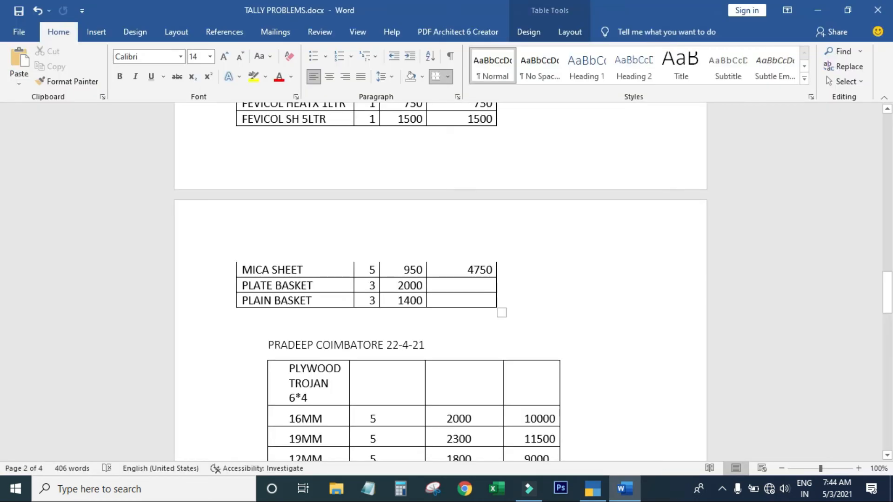
{"action": "left_click", "coordinate": [630, 423]}
{"action": "scroll", "coordinate": [640, 358], "scroll_direction": "down", "scroll_amount": 3}
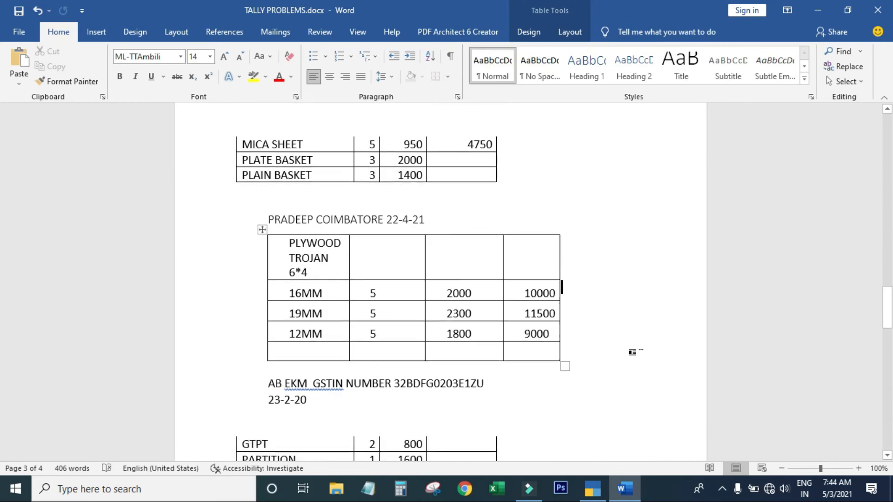
{"action": "key", "text": "alt"}
{"action": "key", "text": "alt+Tab"}
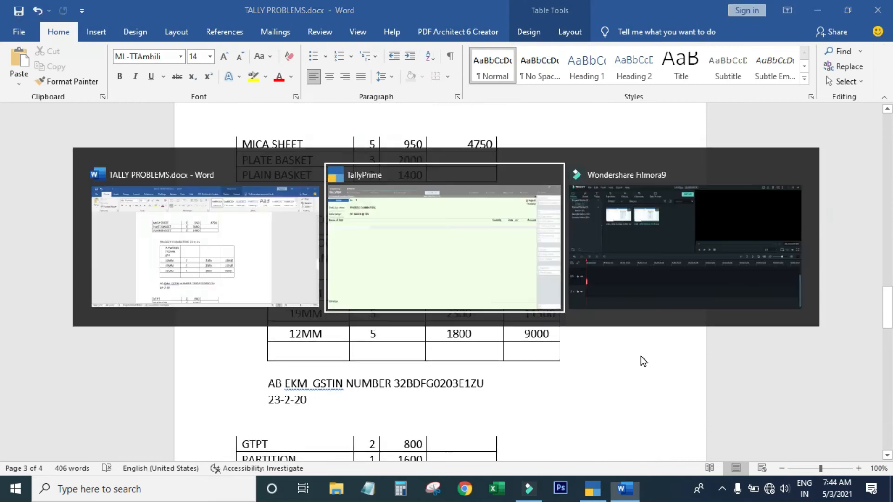
{"action": "type", "text": "TRO"}
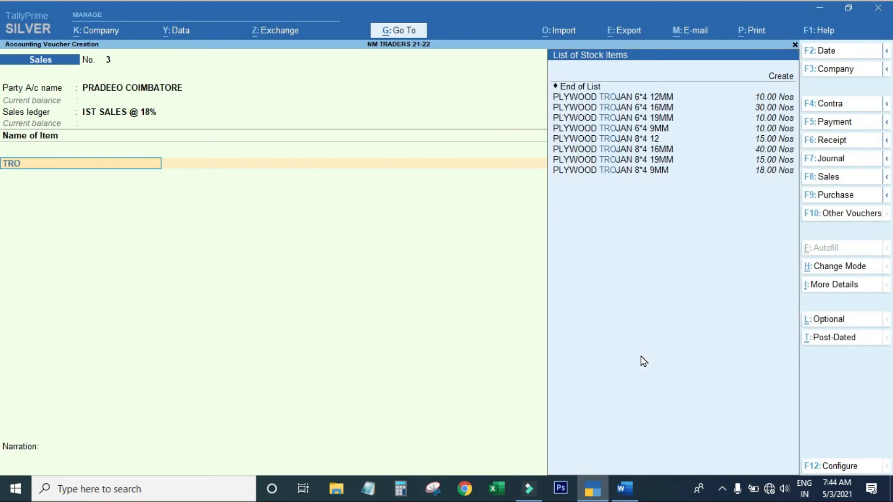
{"action": "key", "text": "Down"}
{"action": "key", "text": "Return"}
Enter a quantity of 5 Nos at 1,900 per Nos for the 16MM plywood and finish its line
{"action": "type", "text": "1"}
{"action": "key", "text": "Return"}
{"action": "type", "text": "5"}
{"action": "key", "text": "Return"}
{"action": "key", "text": "Return"}
{"action": "key", "text": "Return"}
{"action": "key", "text": "Return"}
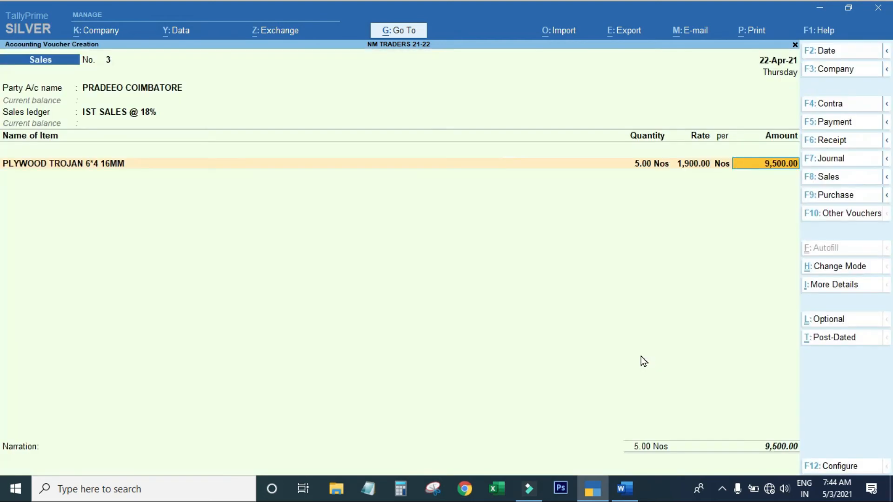
{"action": "key", "text": "Return"}
Check the 22-4-21 sale table in Word and choose PLYWOOD TROJAN 6*4 19MM as the voucher's second item in TallyPrime
{"action": "key", "text": "alt+Tab"}
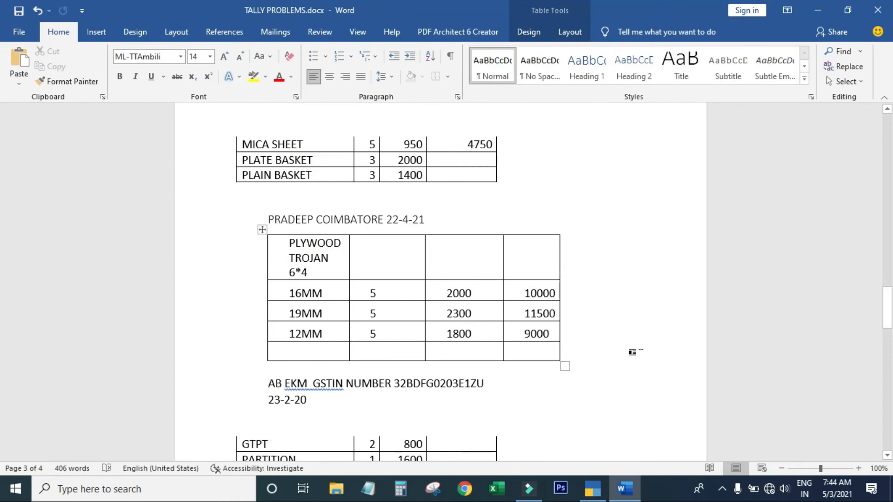
{"action": "key", "text": "alt"}
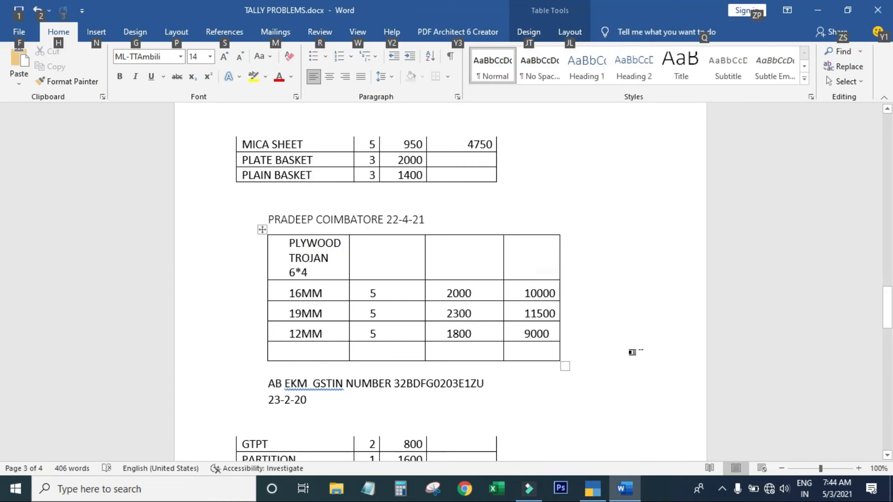
{"action": "key", "text": "alt+Tab"}
{"action": "type", "text": "TROJ"}
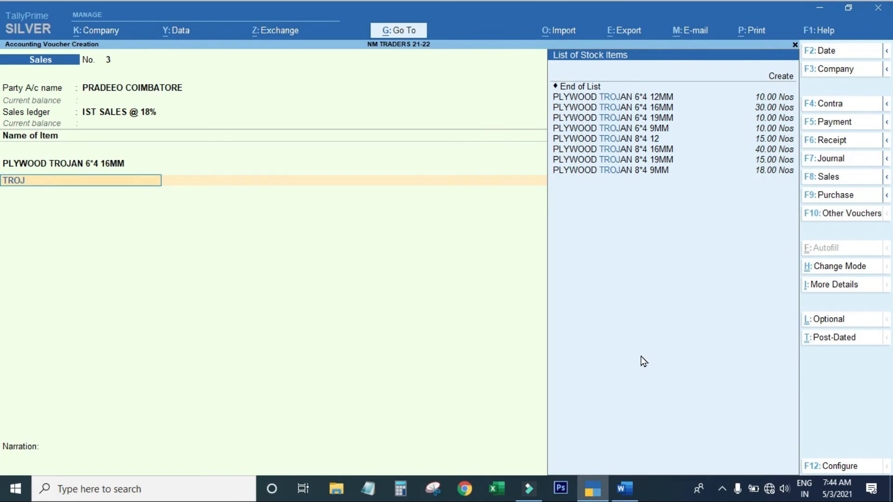
{"action": "key", "text": "Down"}
{"action": "key", "text": "Down"}
{"action": "key", "text": "Down"}
{"action": "key", "text": "Return"}
Allocate 5 Nos of the 19MM plywood from godown 1 at 2,300 per Nos and finish its line
{"action": "key", "text": "Return"}
{"action": "type", "text": "5"}
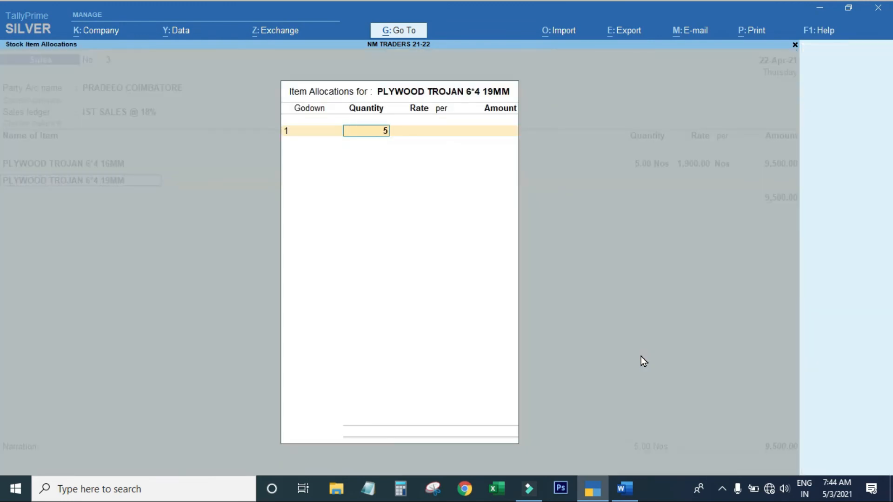
{"action": "key", "text": "Return"}
{"action": "key", "text": "Return"}
{"action": "key", "text": "Return"}
{"action": "key", "text": "Return"}
{"action": "key", "text": "Return"}
{"action": "key", "text": "Return"}
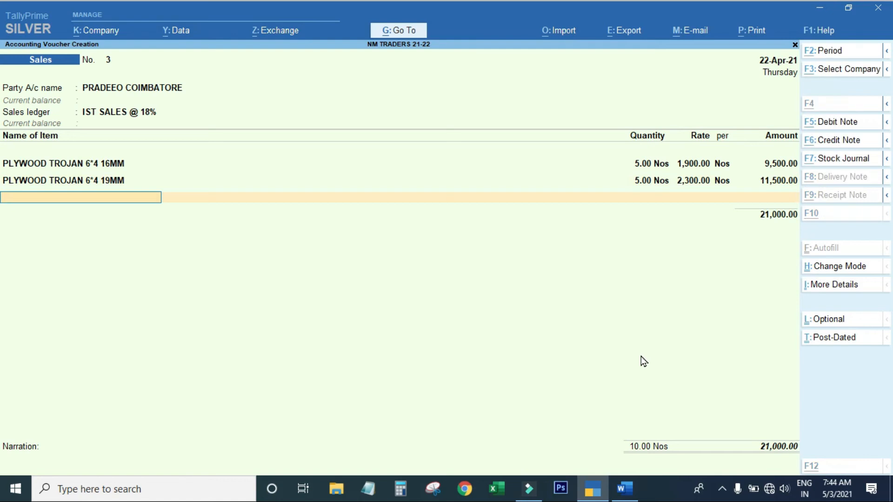
Check the sale table in Word again and add PLYWOOD TROJAN 6*4 12MM with 5 Nos at 1,800 per Nos
{"action": "key", "text": "alt+Tab"}
{"action": "key", "text": "alt+Tab"}
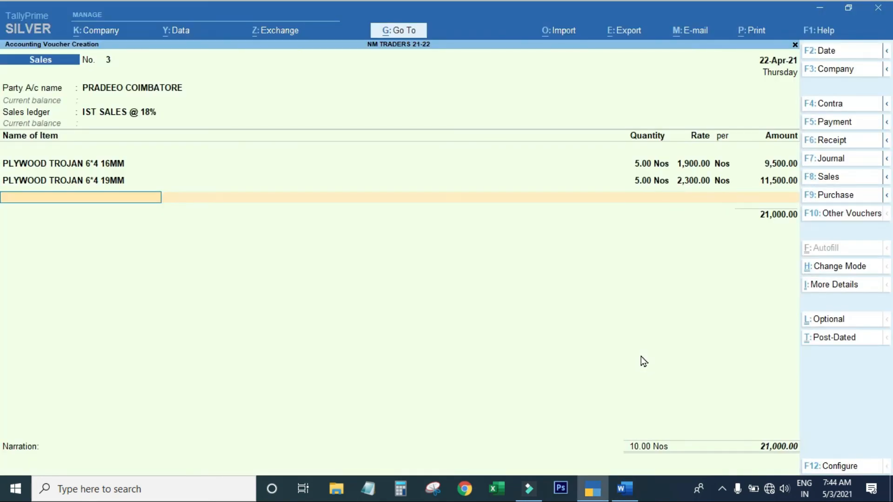
{"action": "type", "text": "TROJ"}
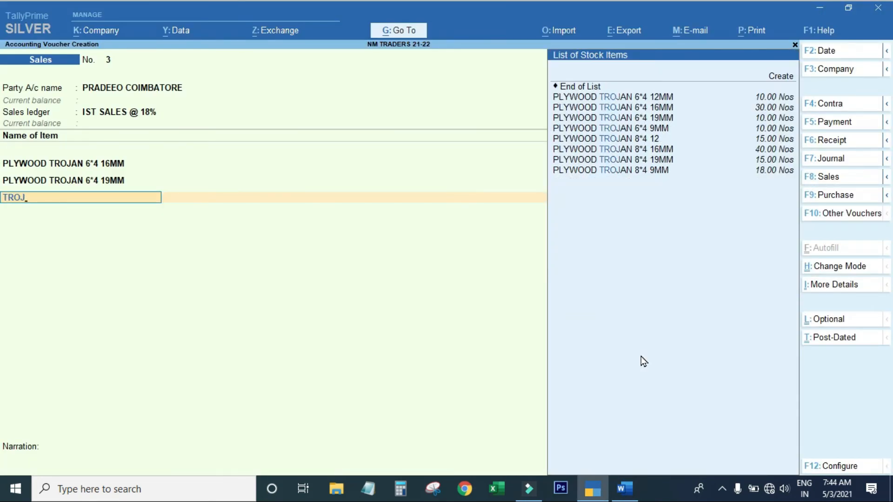
{"action": "key", "text": "Return"}
{"action": "type", "text": "5"}
{"action": "key", "text": "Return"}
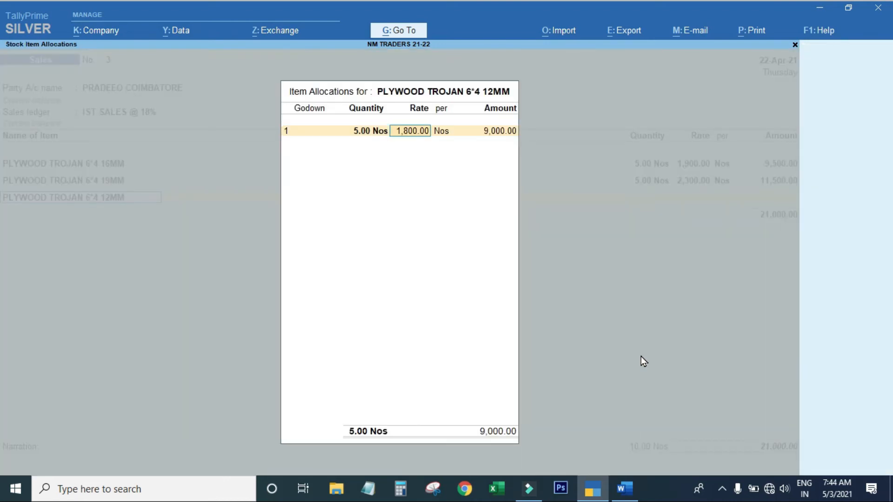
{"action": "key", "text": "Return"}
{"action": "key", "text": "Return"}
{"action": "key", "text": "Return"}
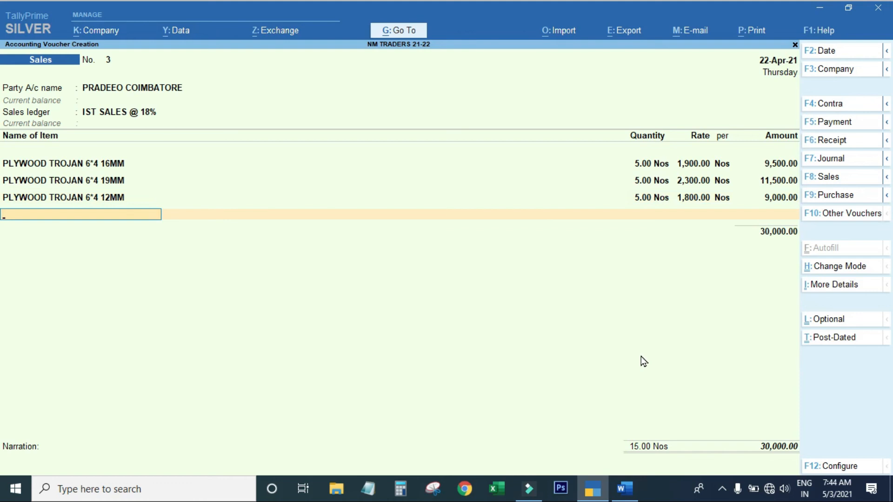
End the item list and add the CGST, SGST and IGST ledgers below it, accepting the calculated amounts
{"action": "key", "text": "Return"}
{"action": "type", "text": "CGS"}
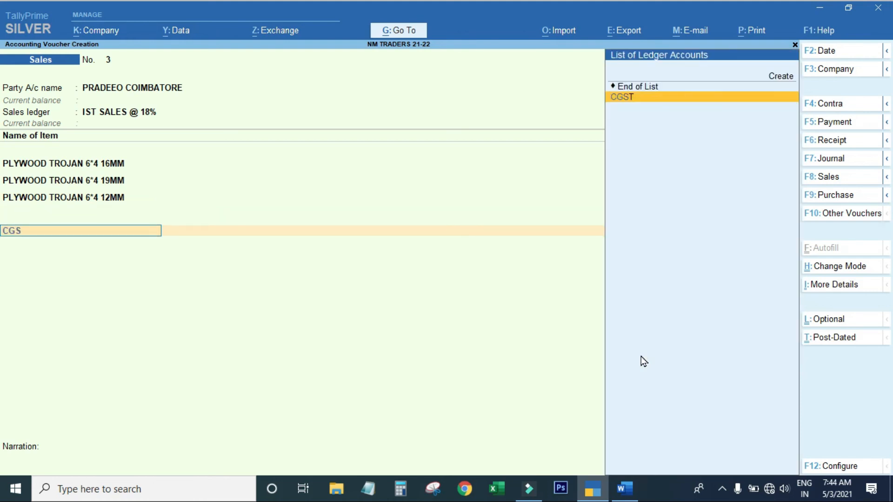
{"action": "key", "text": "Return"}
{"action": "key", "text": "Return"}
{"action": "type", "text": "SGS"}
{"action": "key", "text": "Return"}
{"action": "key", "text": "Return"}
{"action": "type", "text": "IGS"}
{"action": "key", "text": "Return"}
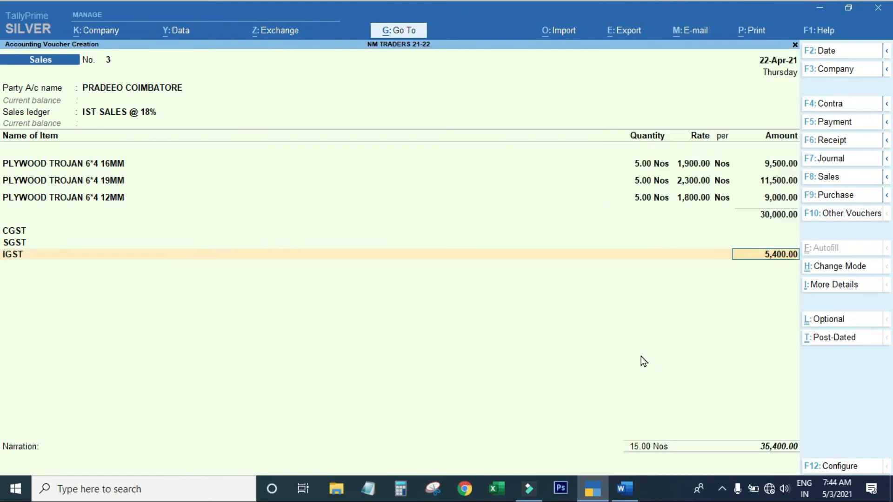
{"action": "key", "text": "Return"}
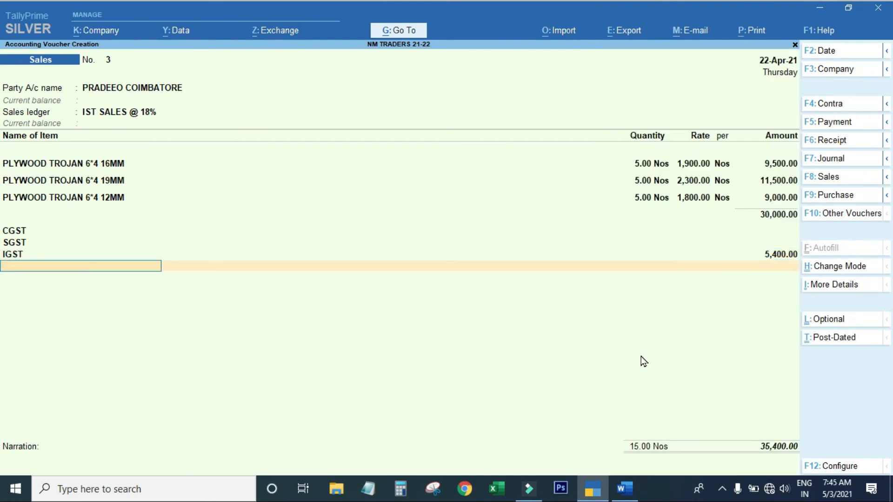
Add the KFC ledger below IGST and save the sales voucher with an empty narration
{"action": "key", "text": "Return"}
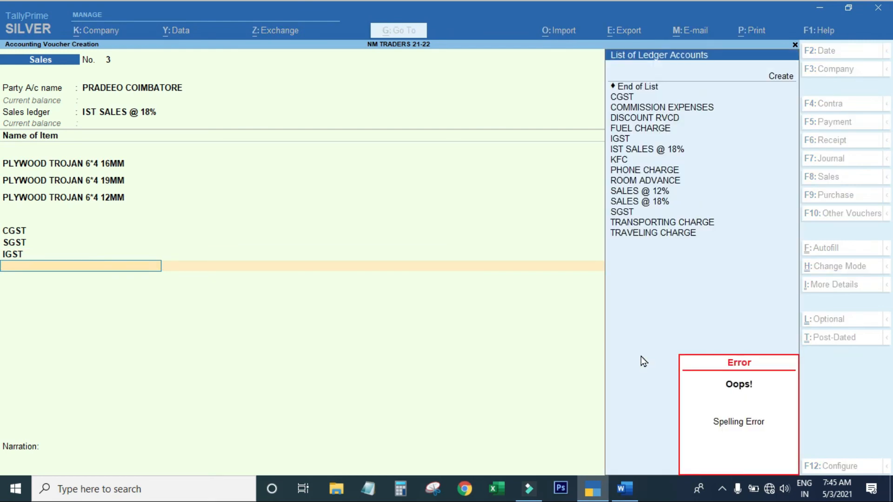
{"action": "type", "text": "K"}
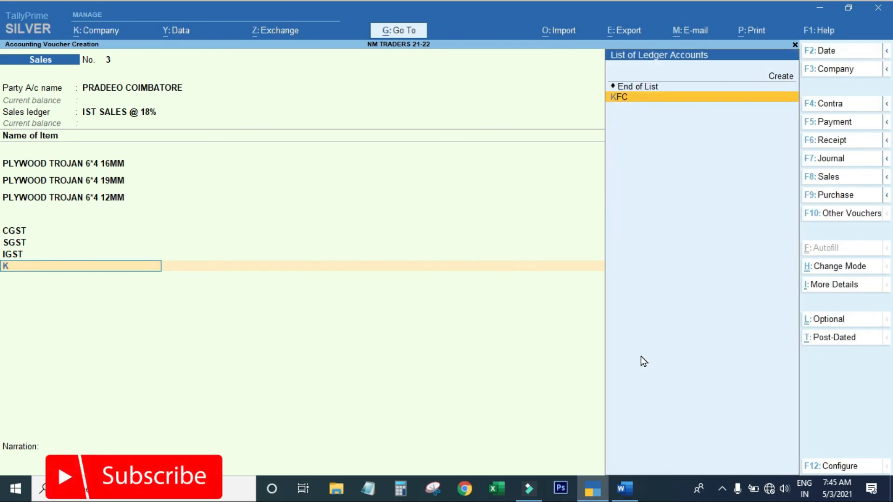
{"action": "key", "text": "Return"}
{"action": "key", "text": "Return"}
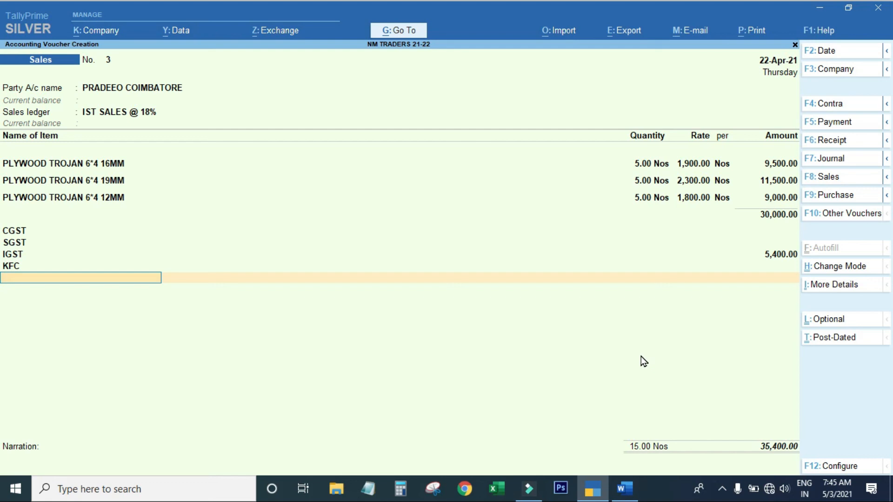
{"action": "key", "text": "Return"}
{"action": "key", "text": "Return"}
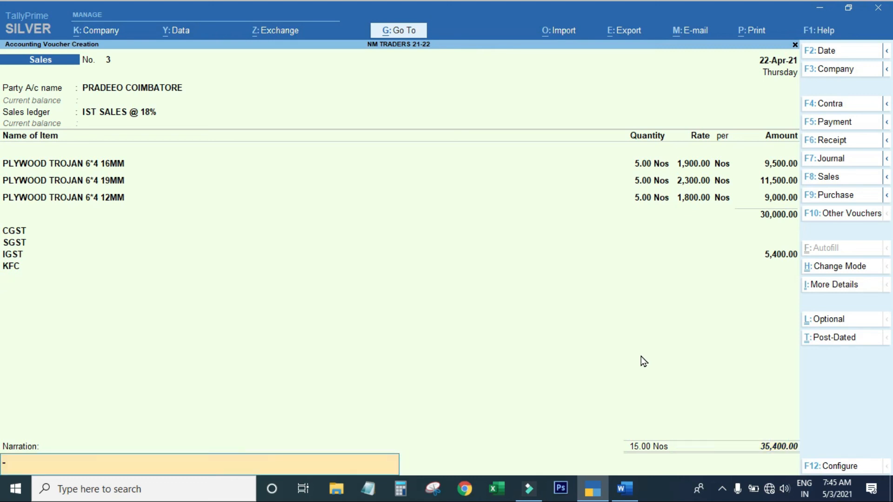
{"action": "key", "text": "Return"}
{"action": "key", "text": "Return"}
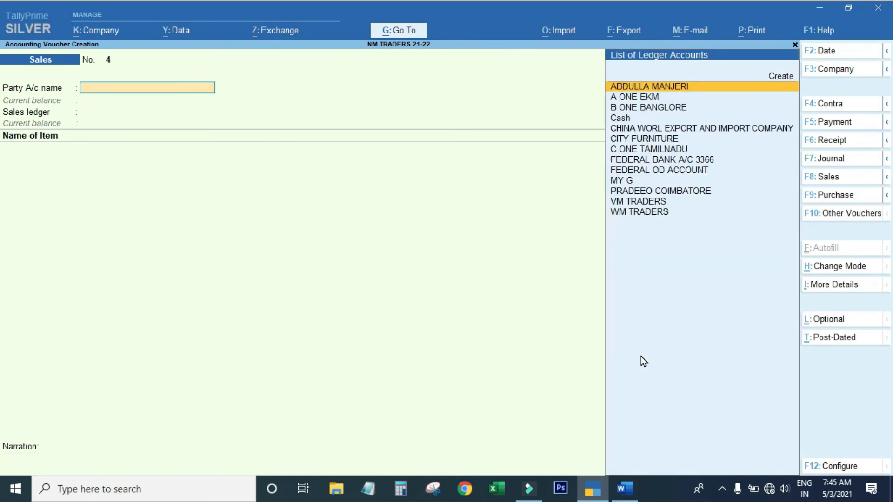
Leave voucher entry, review the Profit & Loss A/c report and return to the Gateway of Tally
{"action": "key", "text": "Escape"}
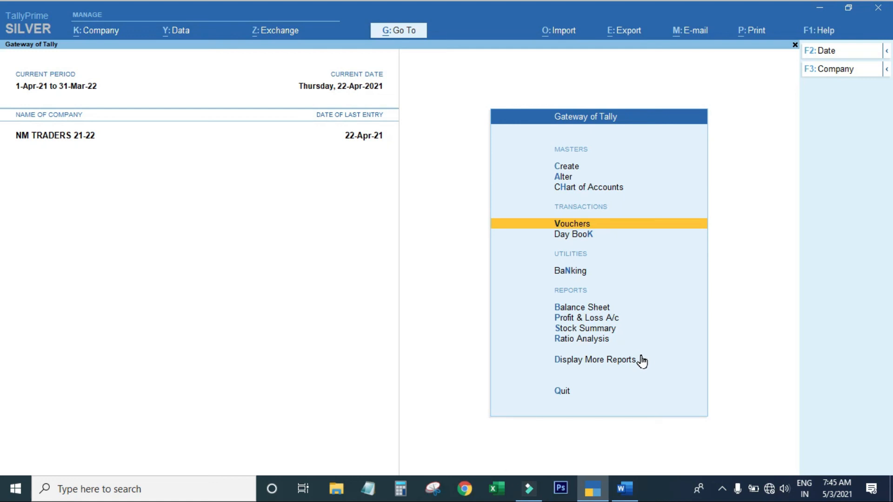
{"action": "key", "text": "p"}
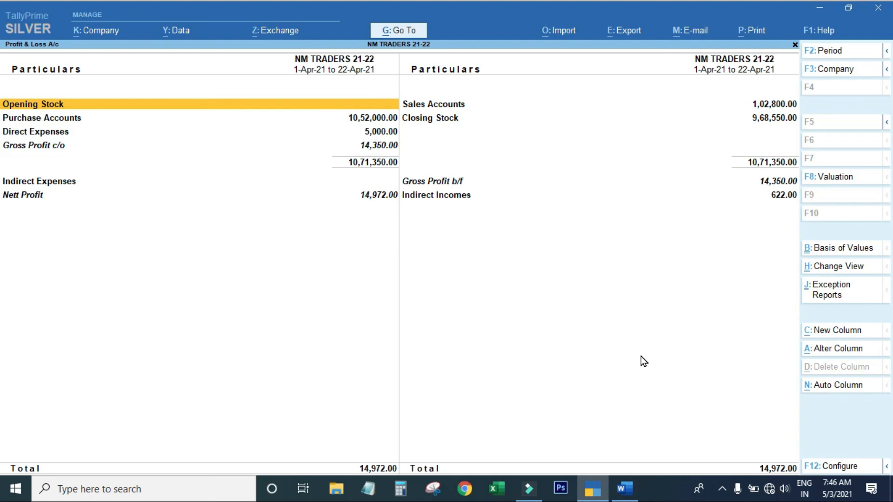
{"action": "key", "text": "Escape"}
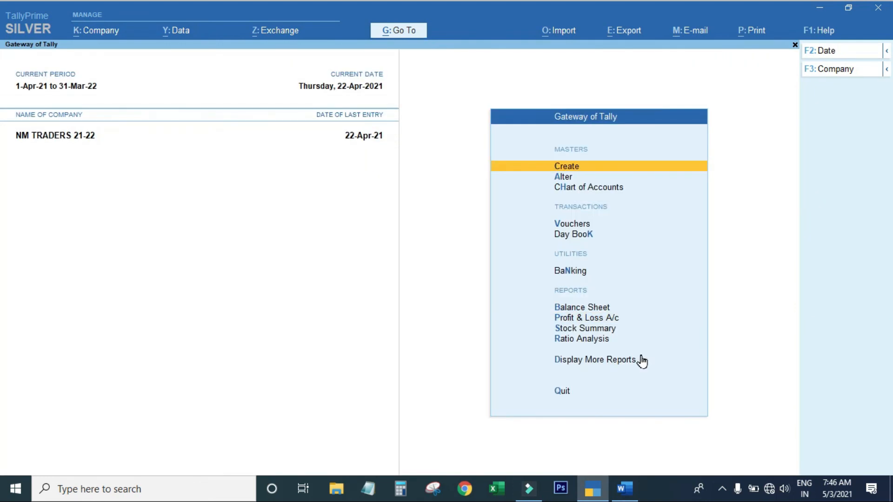